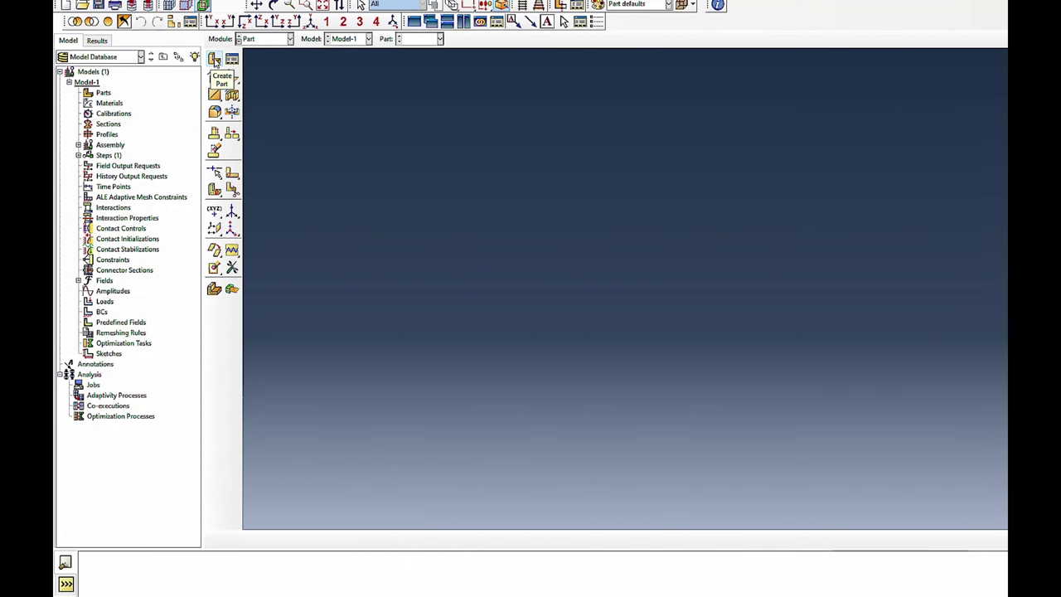
Step: Create Part-1 as a 3D deformable solid extrusion of a rectangle sketched from the origin
click(214, 60)
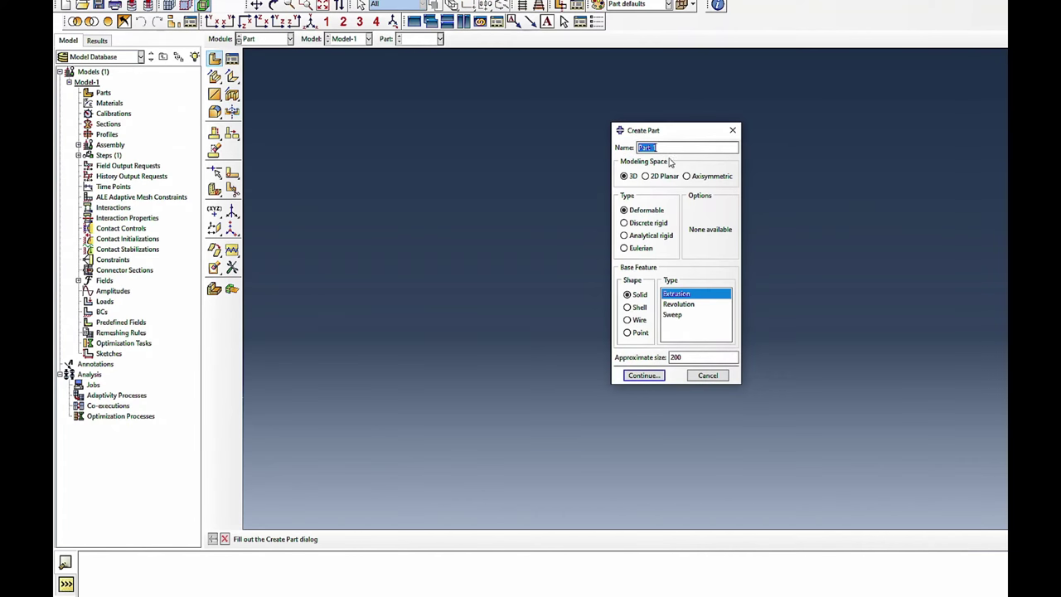
click(643, 374)
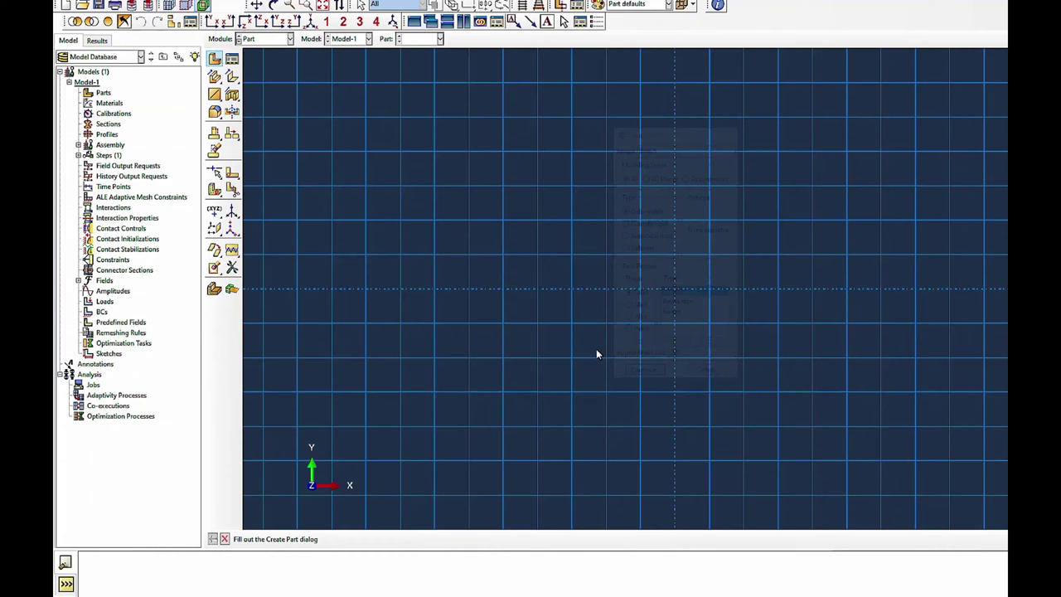
click(232, 77)
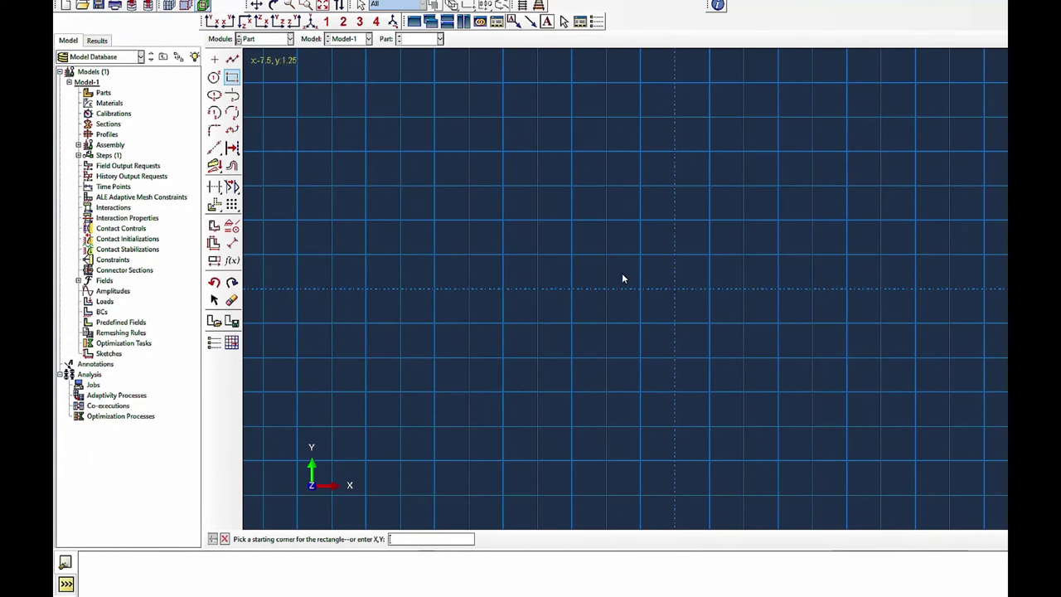
click(674, 288)
click(711, 257)
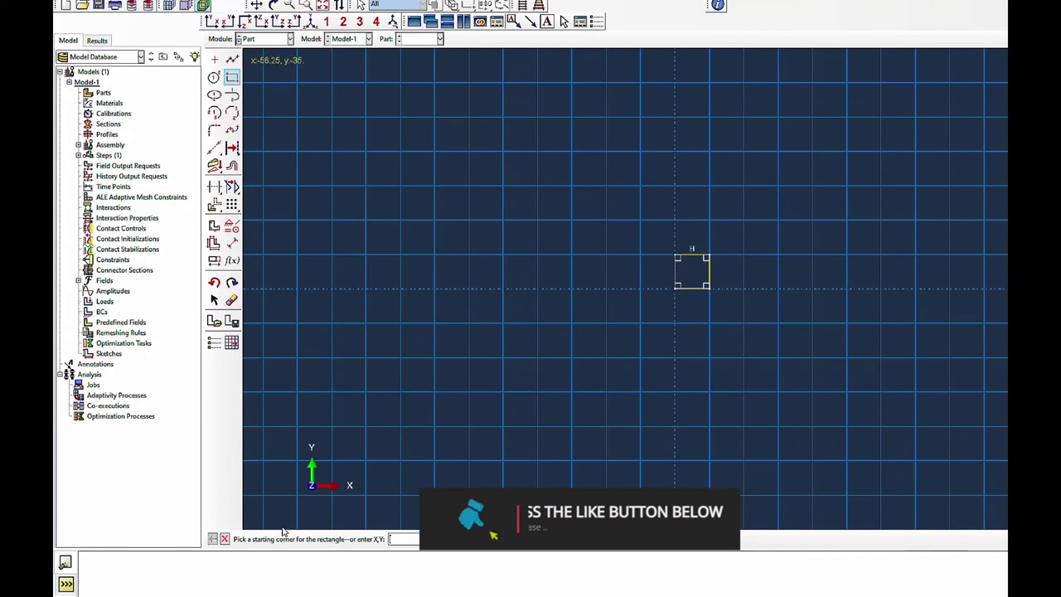
key(Escape)
click(364, 540)
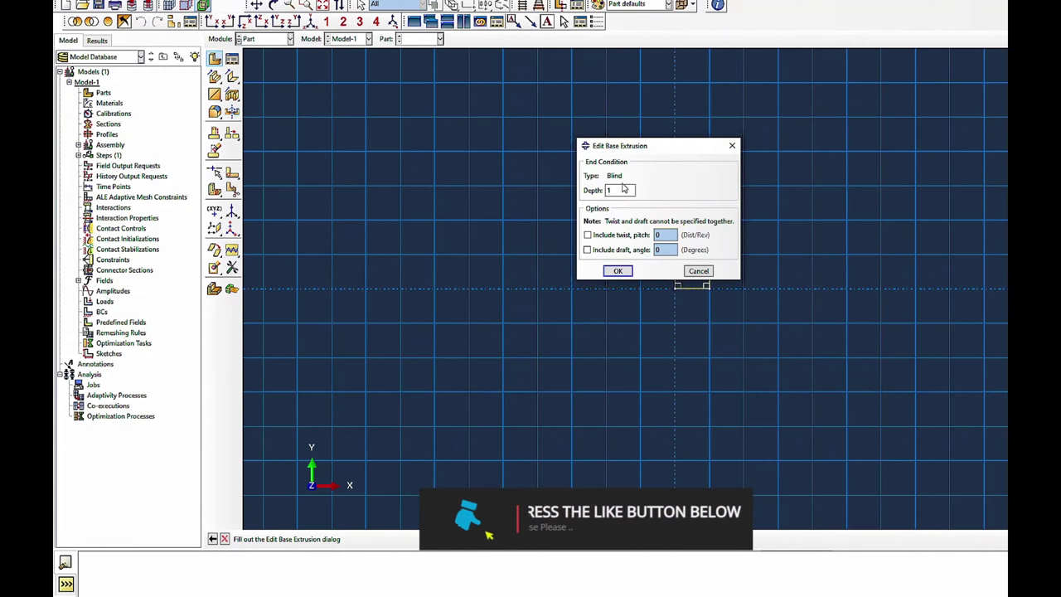
key(Return)
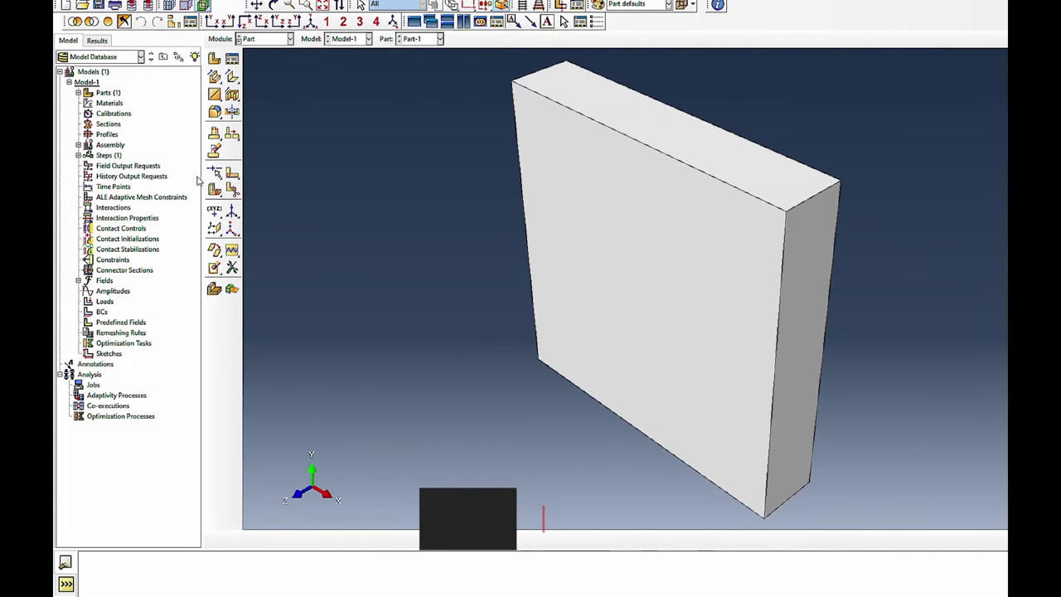
Step: Edit Solid extrude-1 to deepen the extrusion into a cube, then fit it in view
click(78, 92)
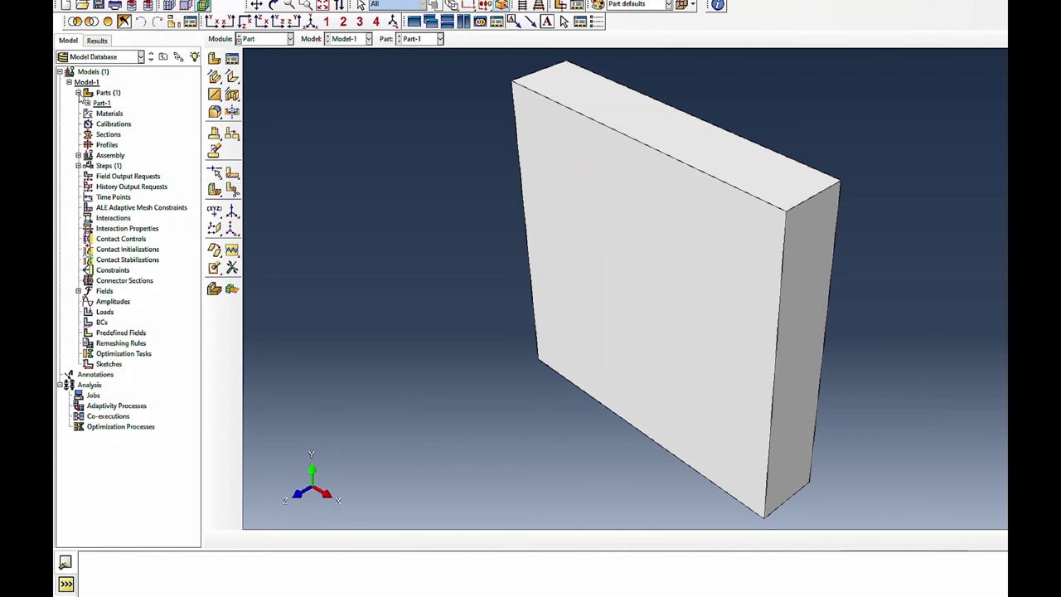
click(87, 102)
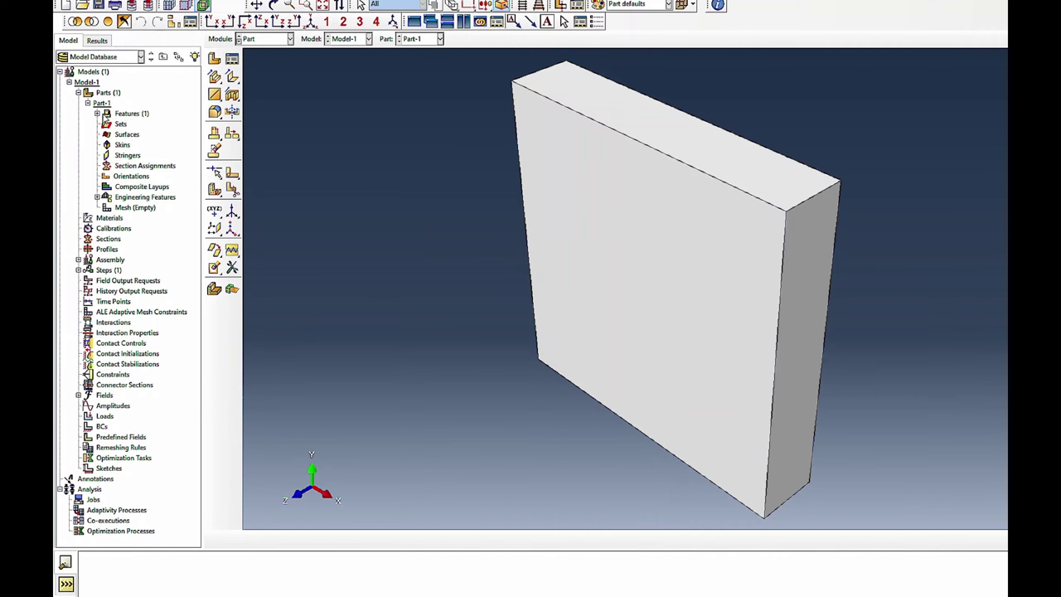
click(97, 113)
right_click(129, 123)
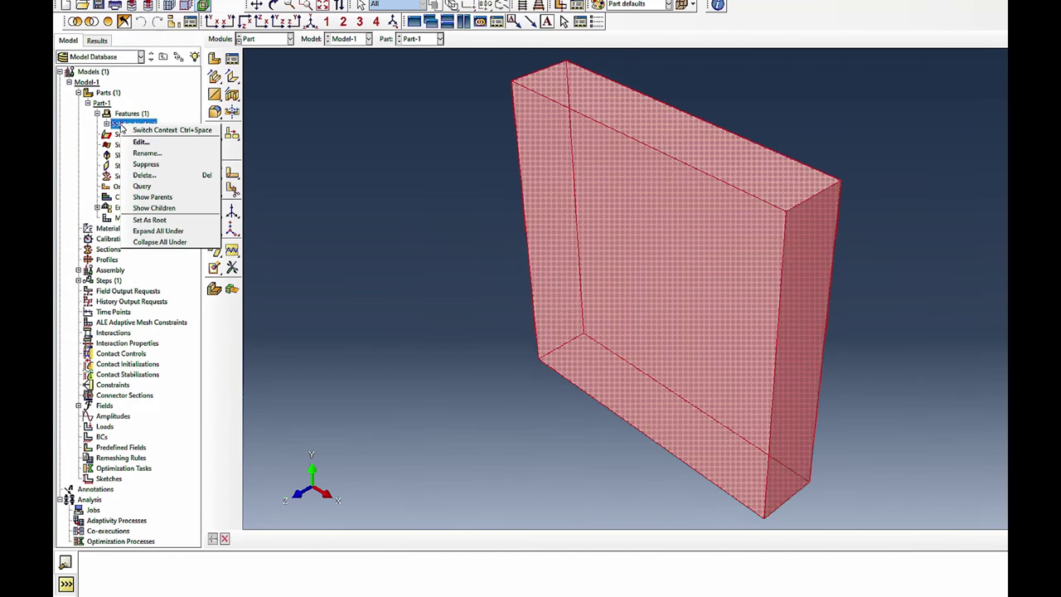
click(138, 142)
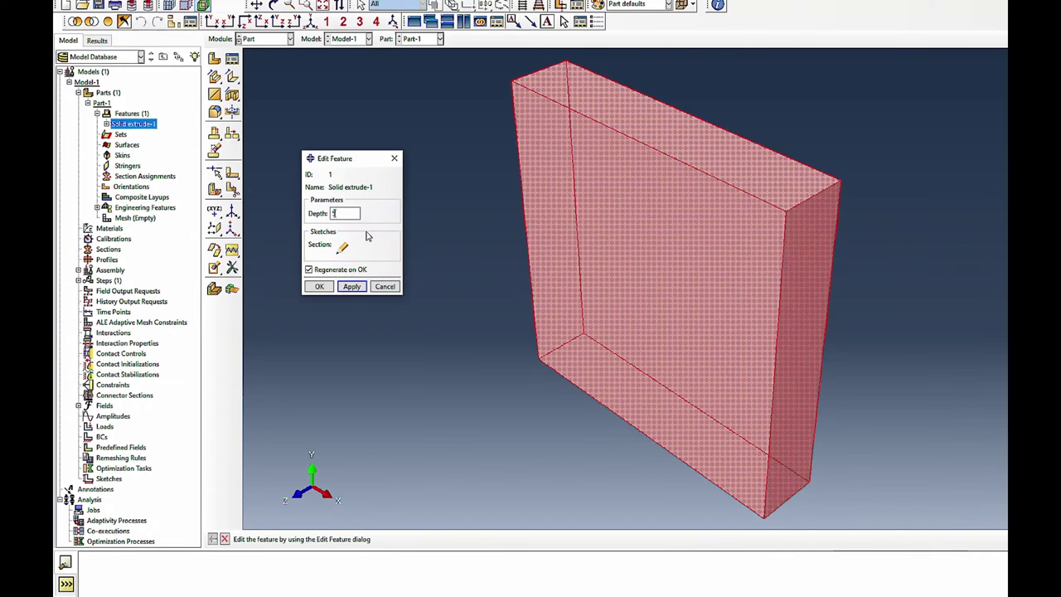
click(313, 286)
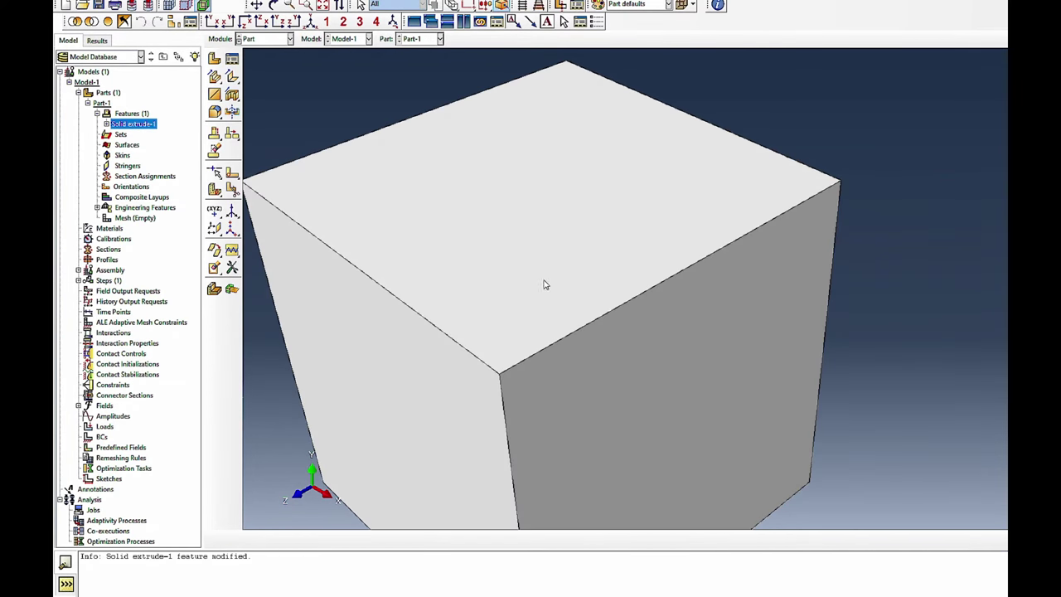
click(322, 5)
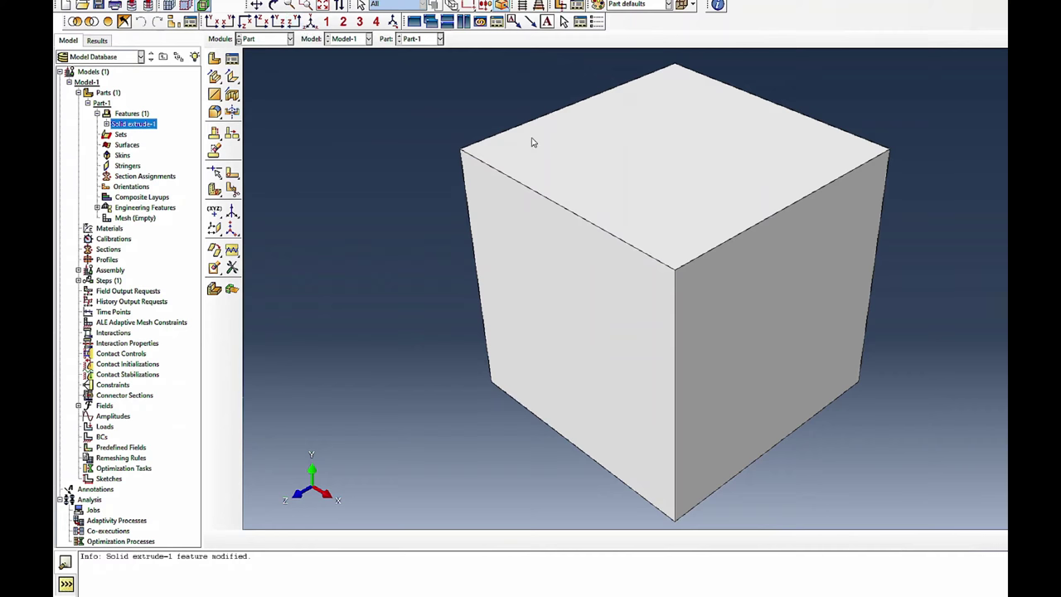
Step: In the Property module, create Material-1 with Young's modulus 210000 and Poisson's ratio 0.33
click(280, 39)
click(264, 62)
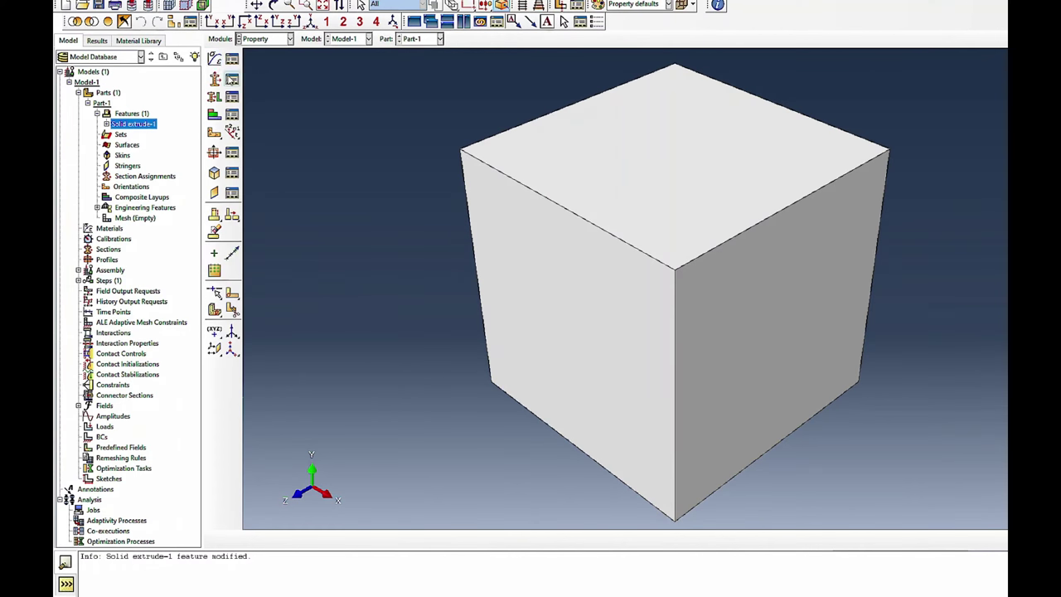
click(214, 58)
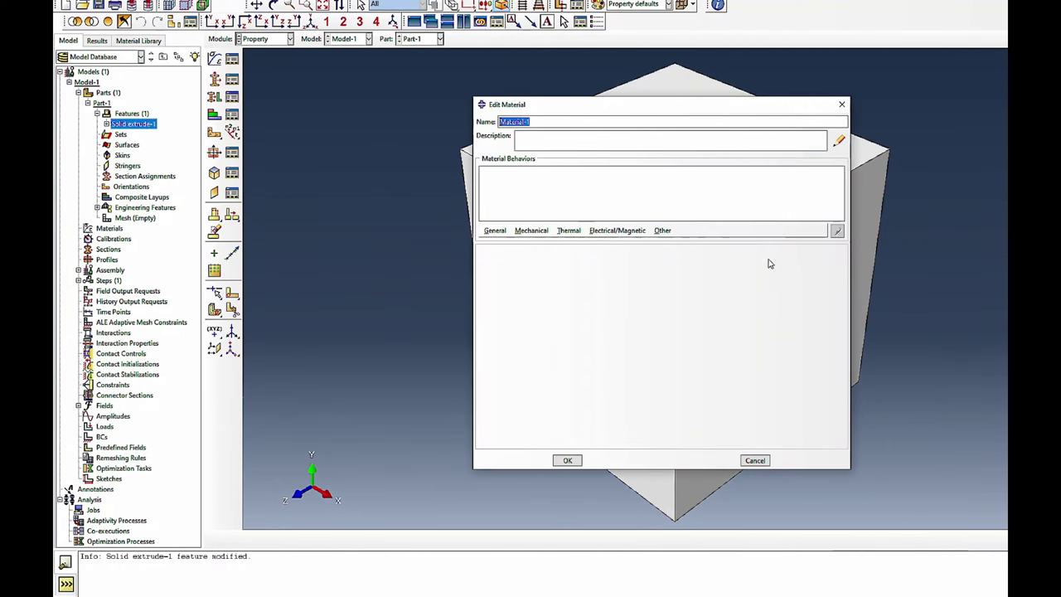
click(532, 230)
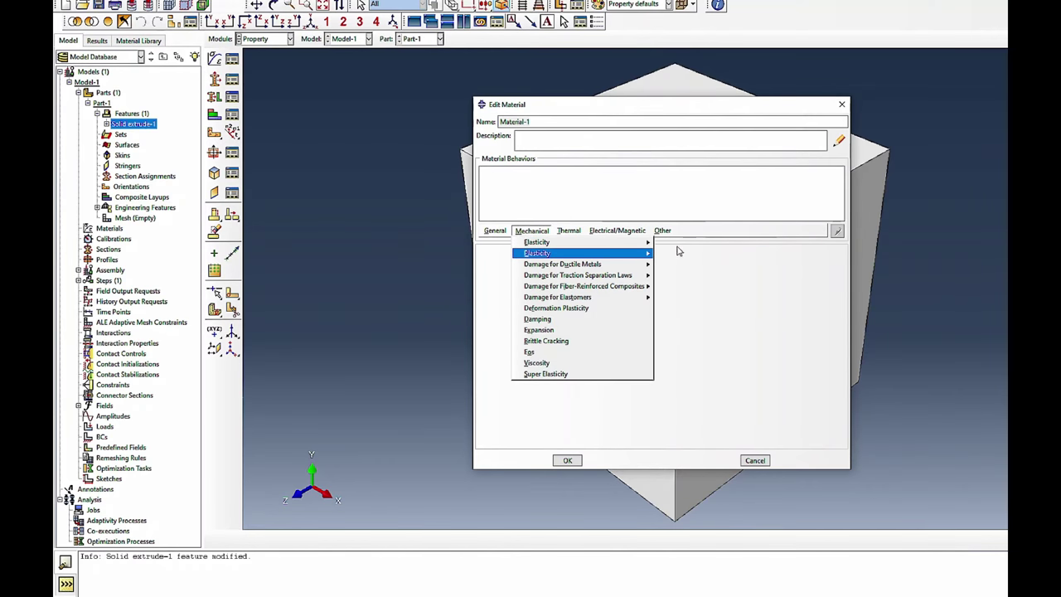
click(675, 242)
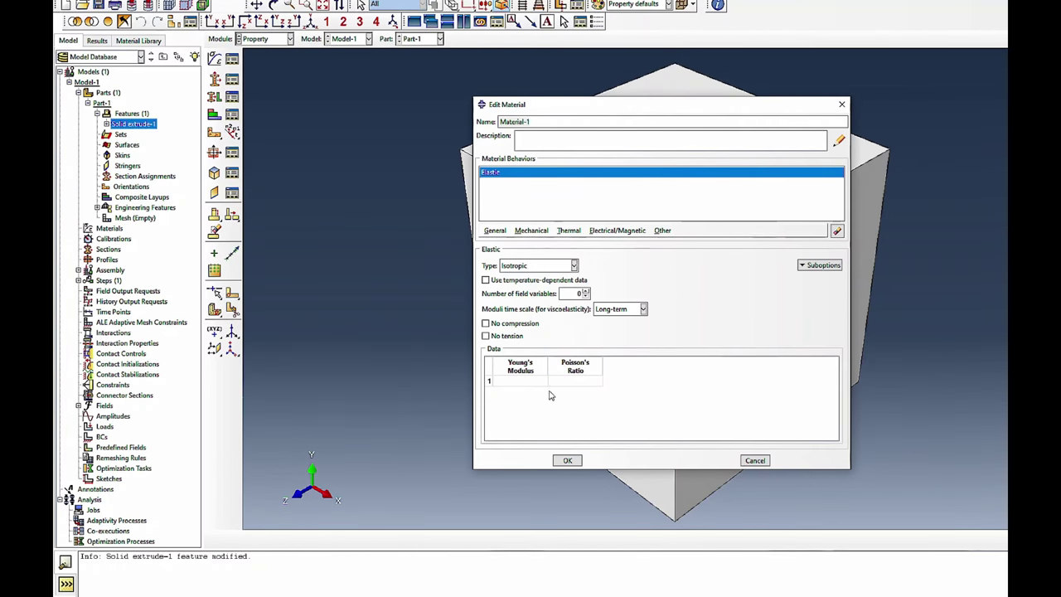
click(531, 381)
text(210000)
click(572, 381)
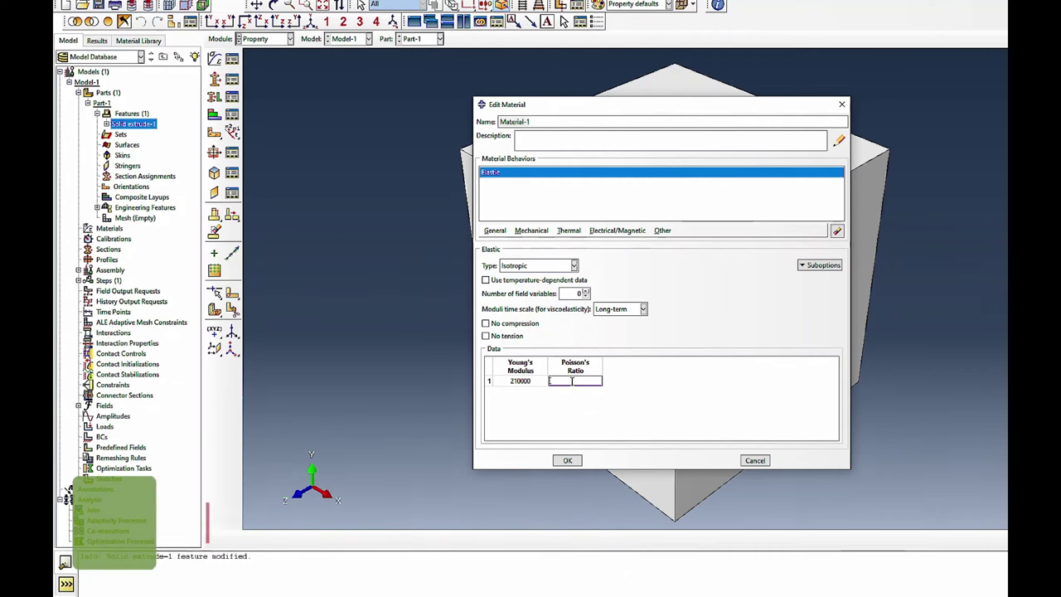
text(0.33)
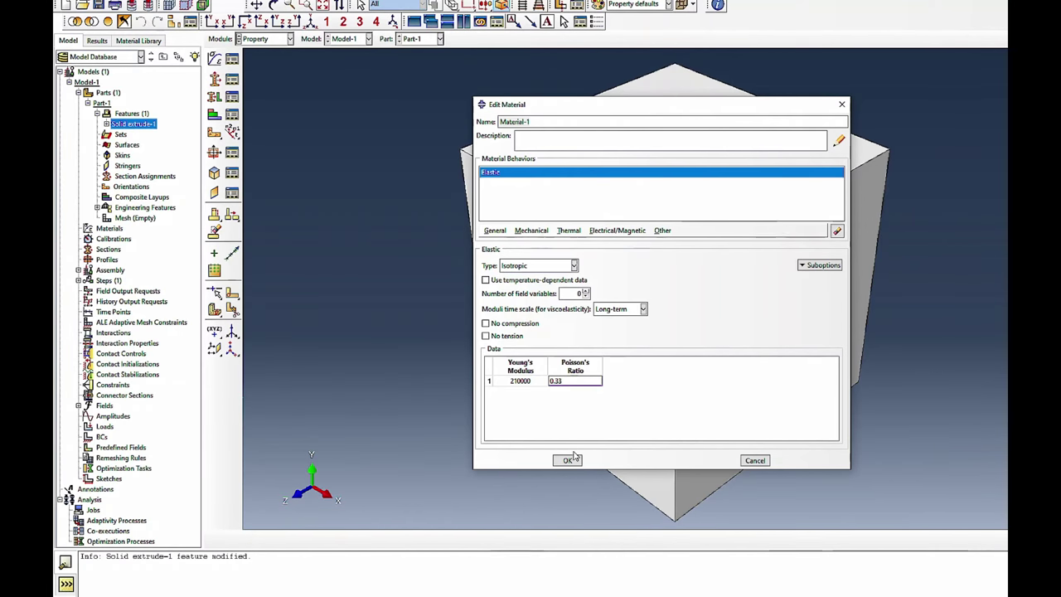
click(568, 460)
Step: Create solid homogeneous Section-1 and assign it to the whole cube
click(214, 79)
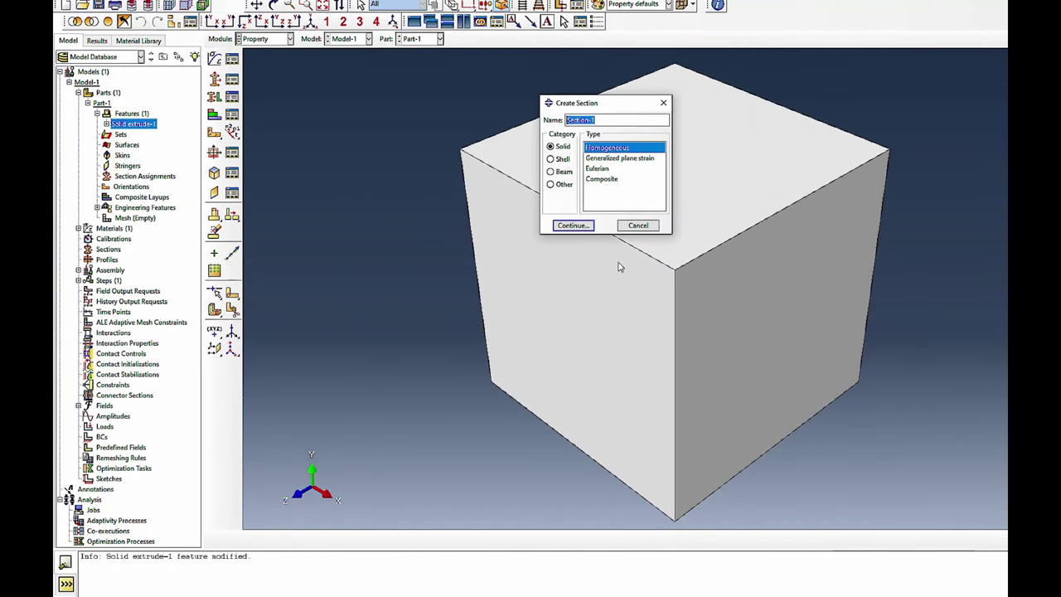
click(574, 226)
click(373, 194)
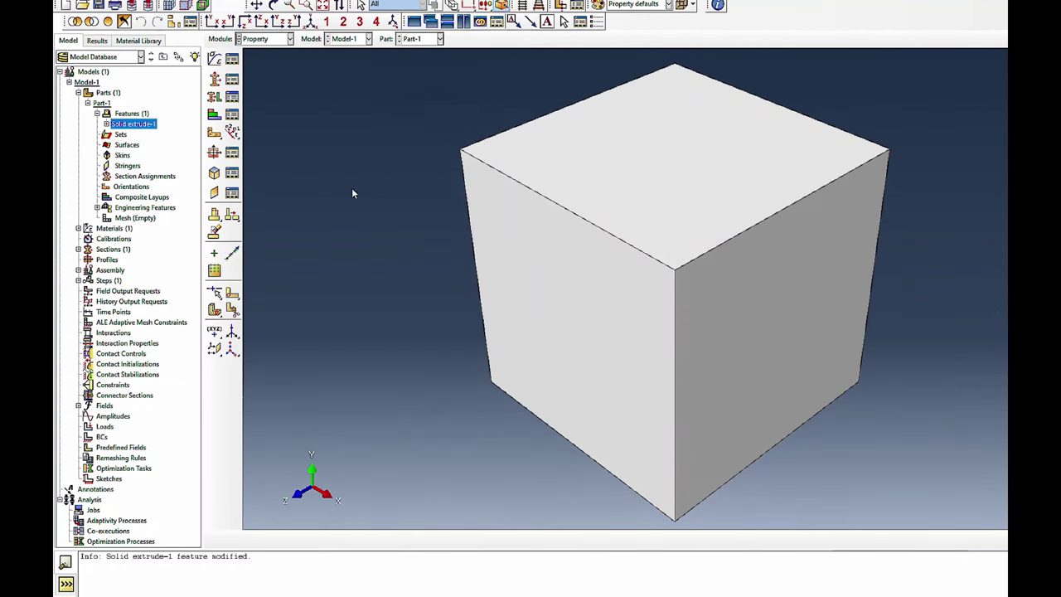
click(214, 98)
click(544, 208)
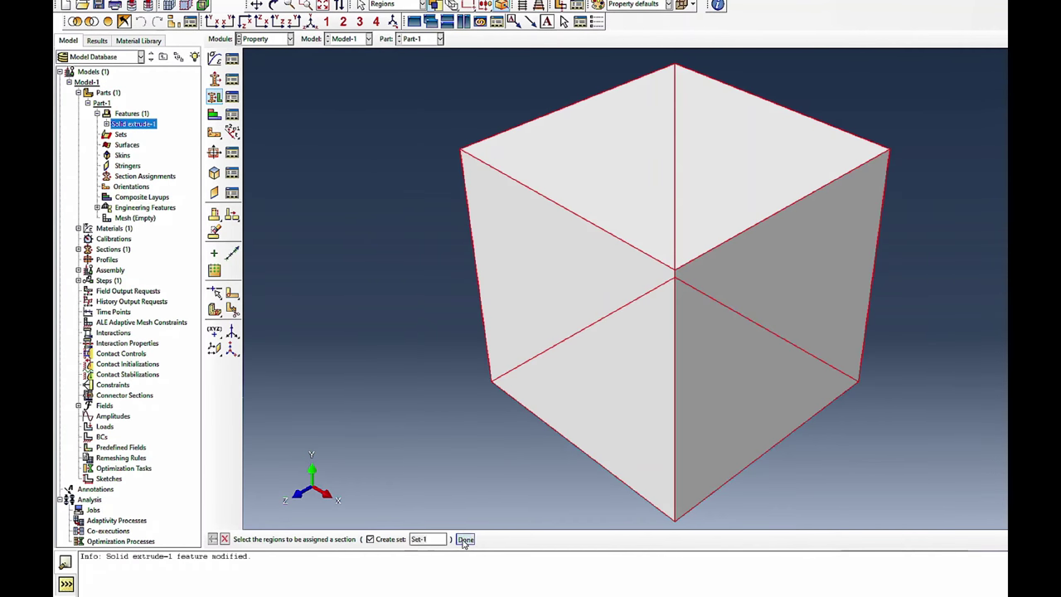
middle_click(648, 439)
click(465, 234)
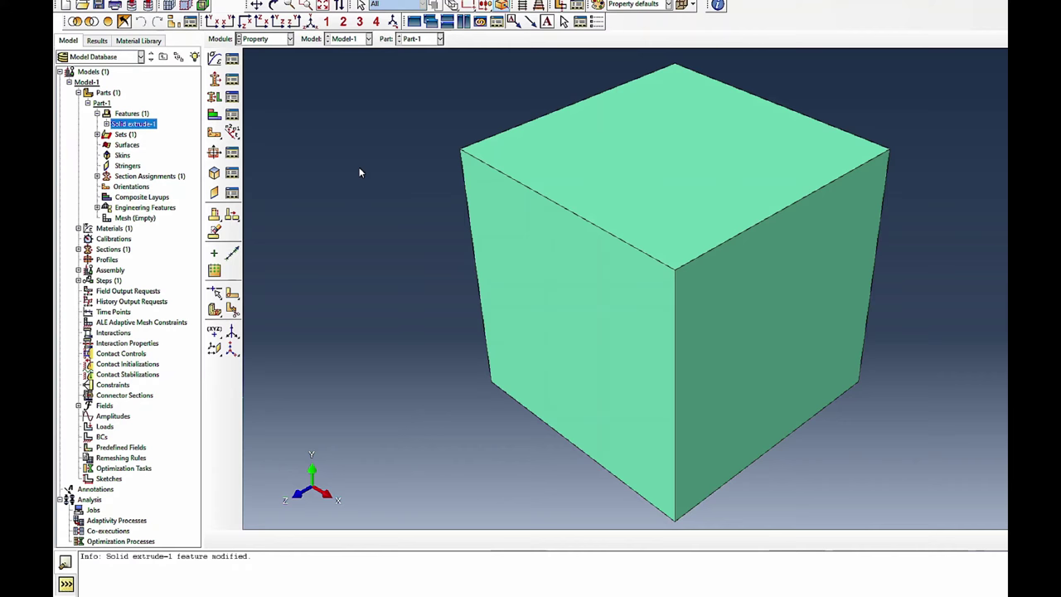
Step: Place an instance of Part-1 in the assembly
click(257, 39)
click(258, 71)
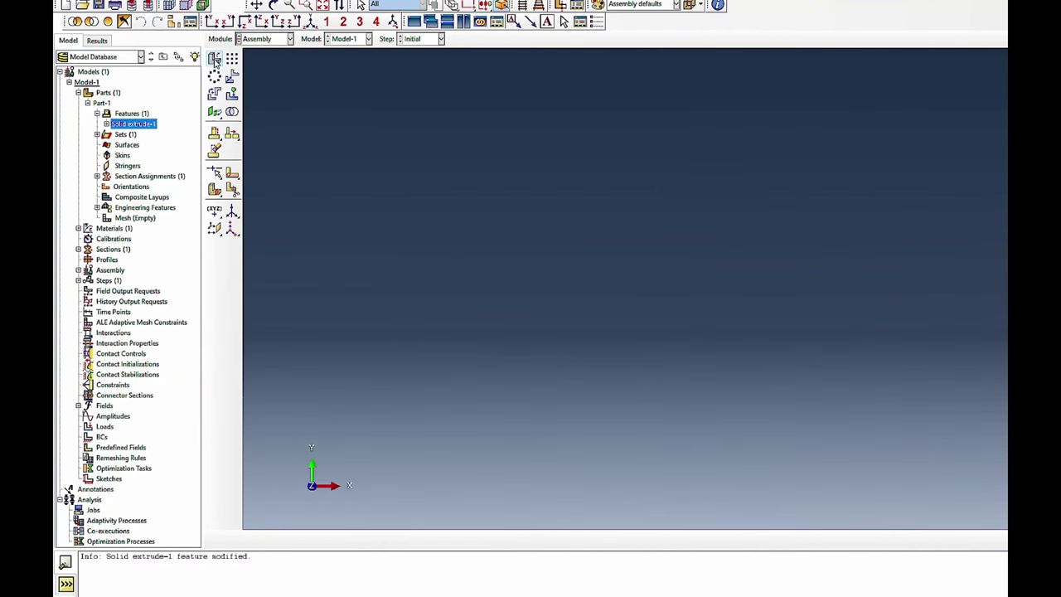
click(214, 58)
click(498, 302)
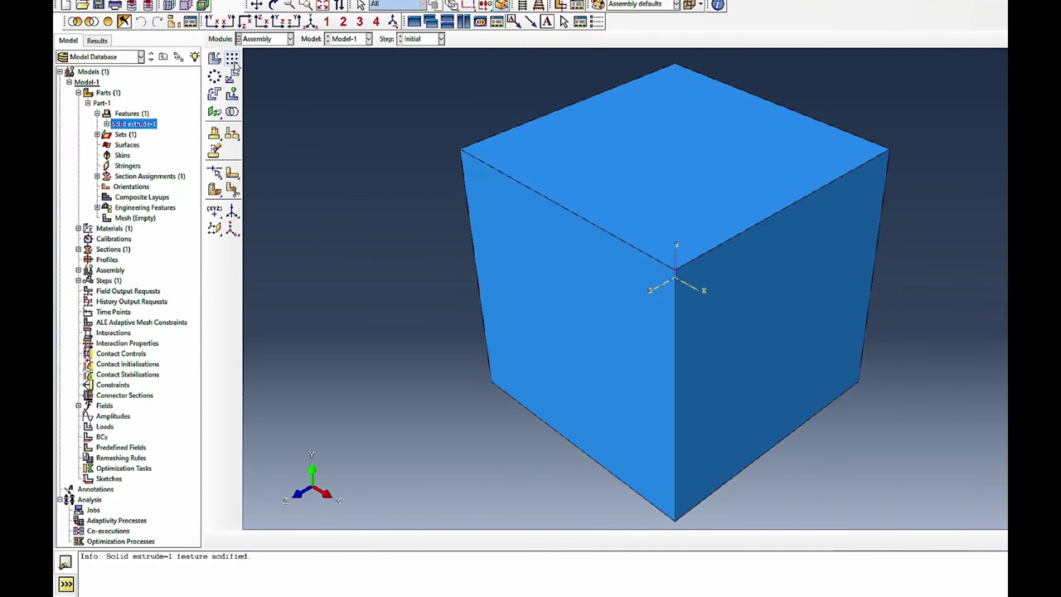
Step: Create Static, General Step-1 with Nlgeom on, 10000 max increments, initial and maximum increment 0.1
click(257, 39)
click(258, 82)
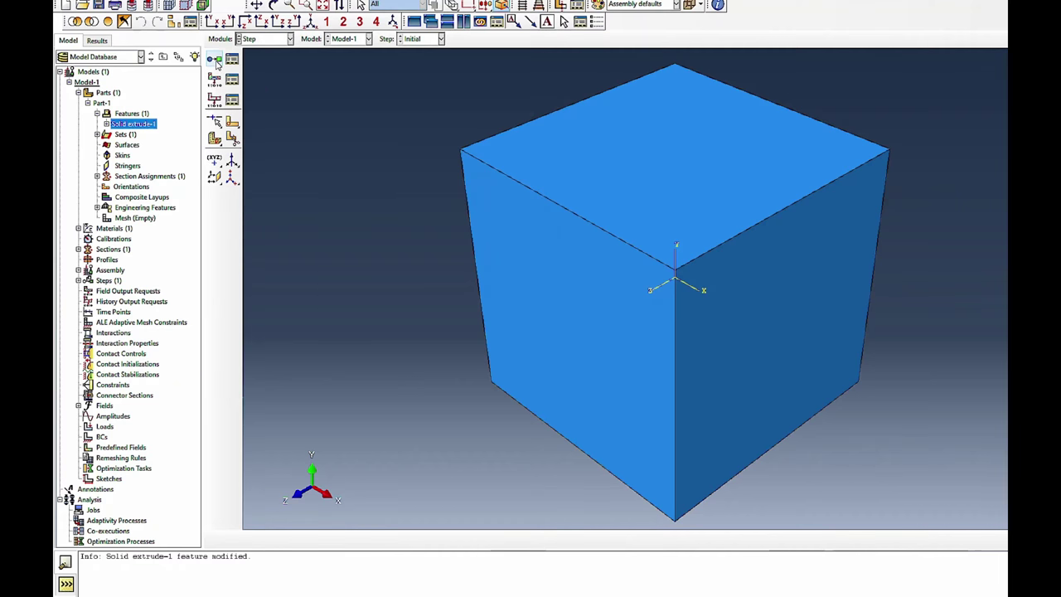
click(214, 58)
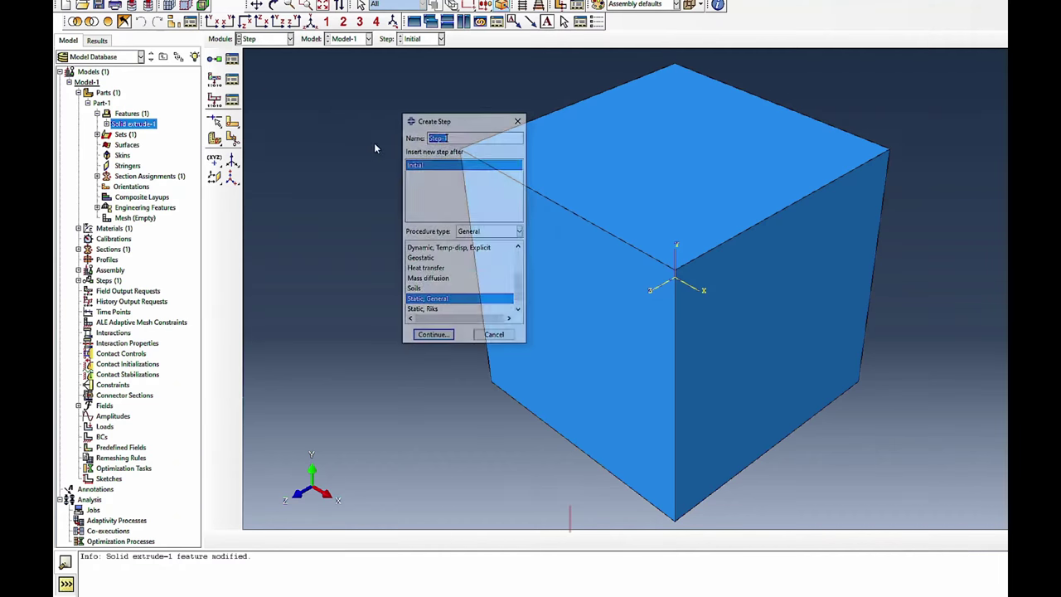
click(432, 338)
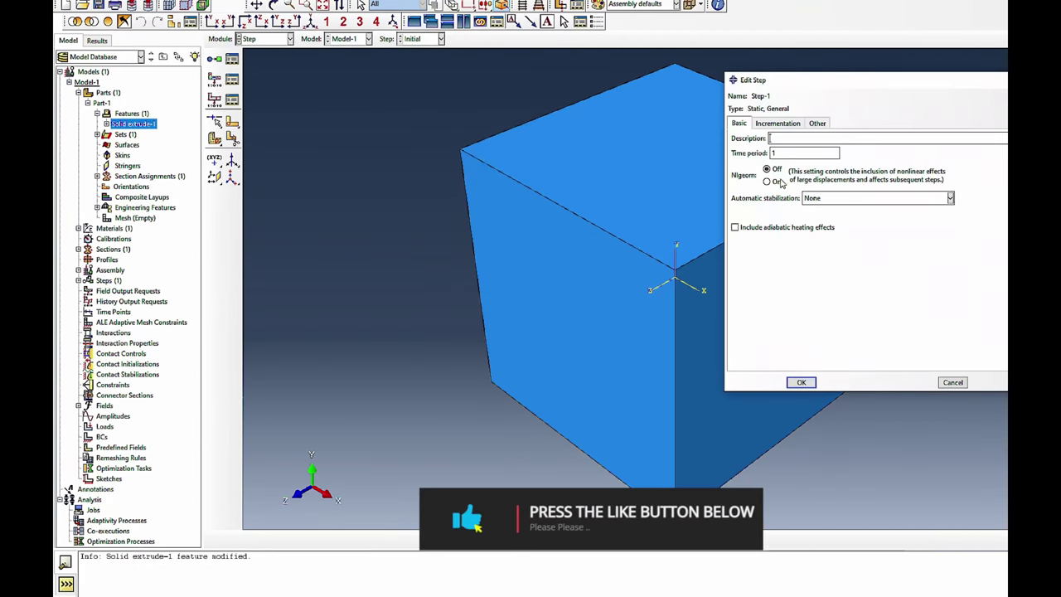
click(778, 181)
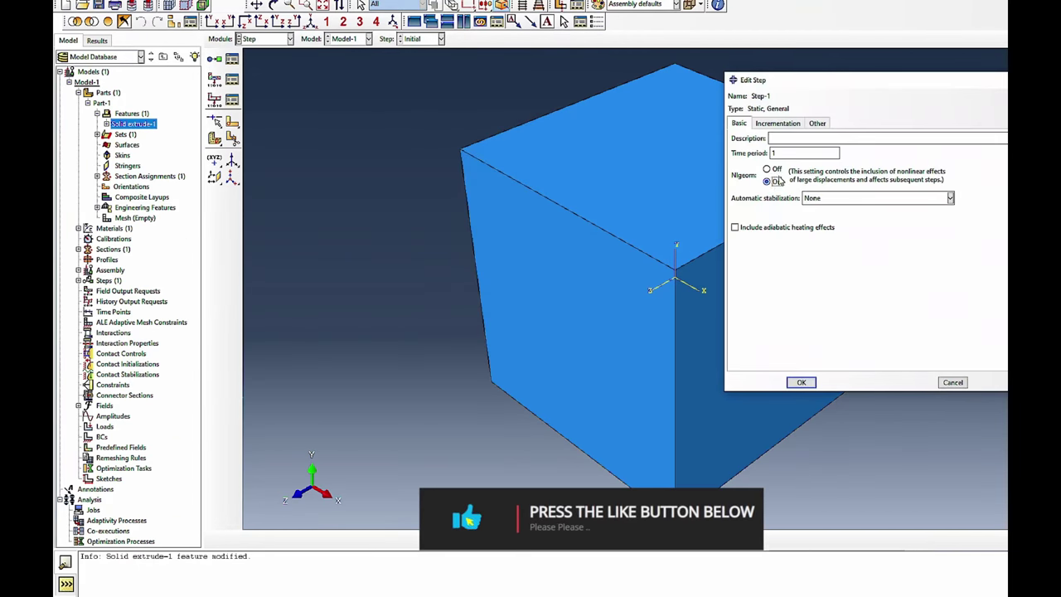
click(772, 124)
click(857, 150)
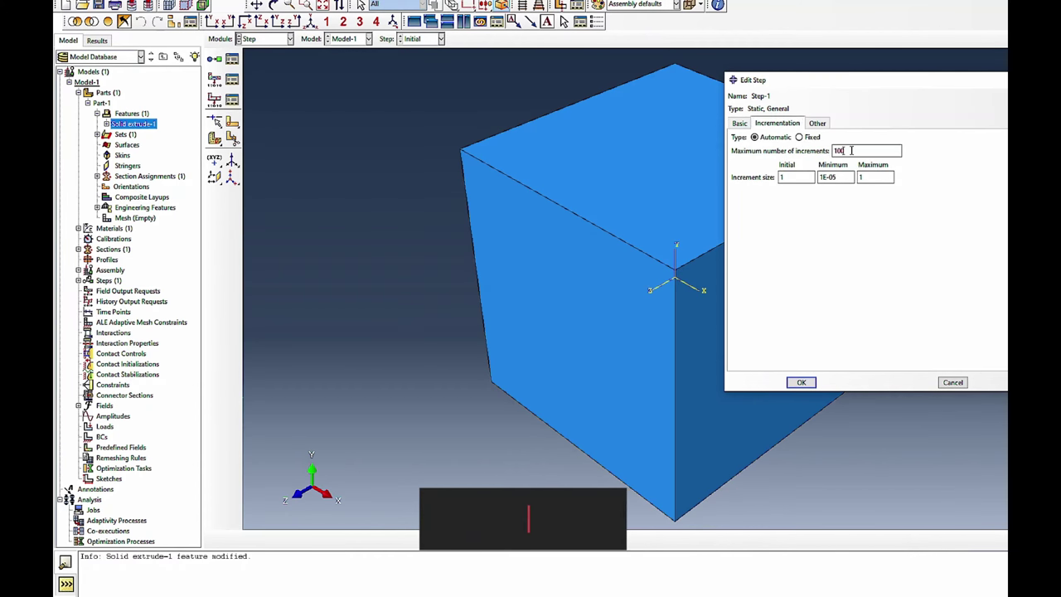
text(00)
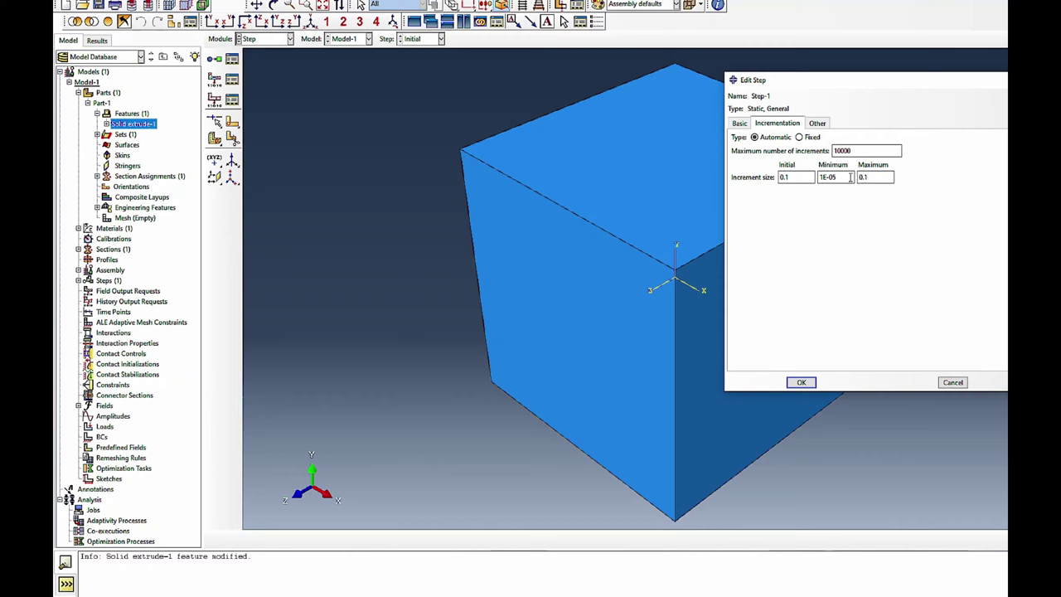
click(793, 384)
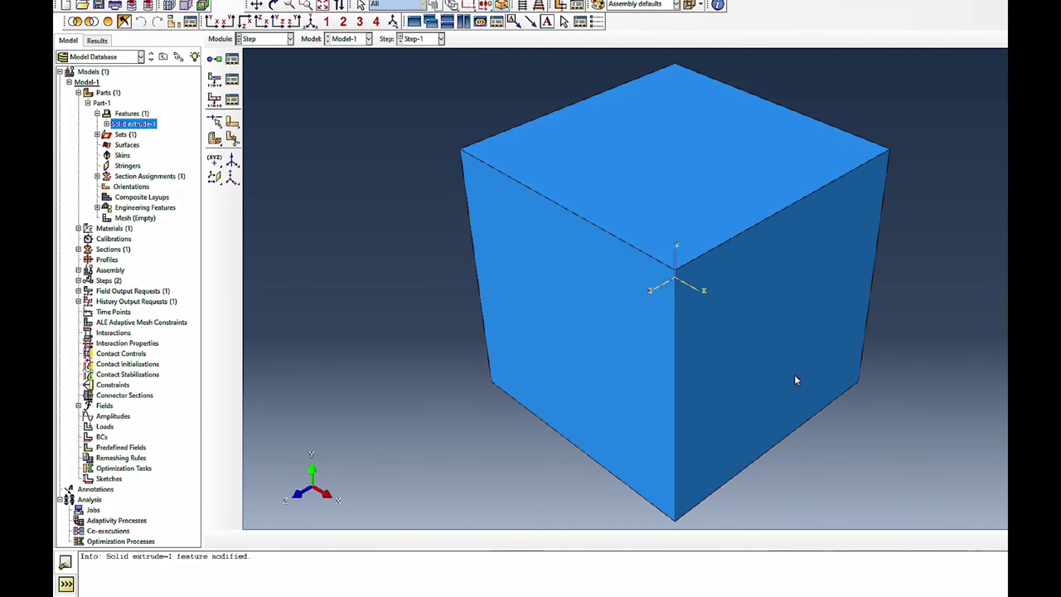
Step: Open the Module dropdown in the context bar to pick the next module
click(289, 39)
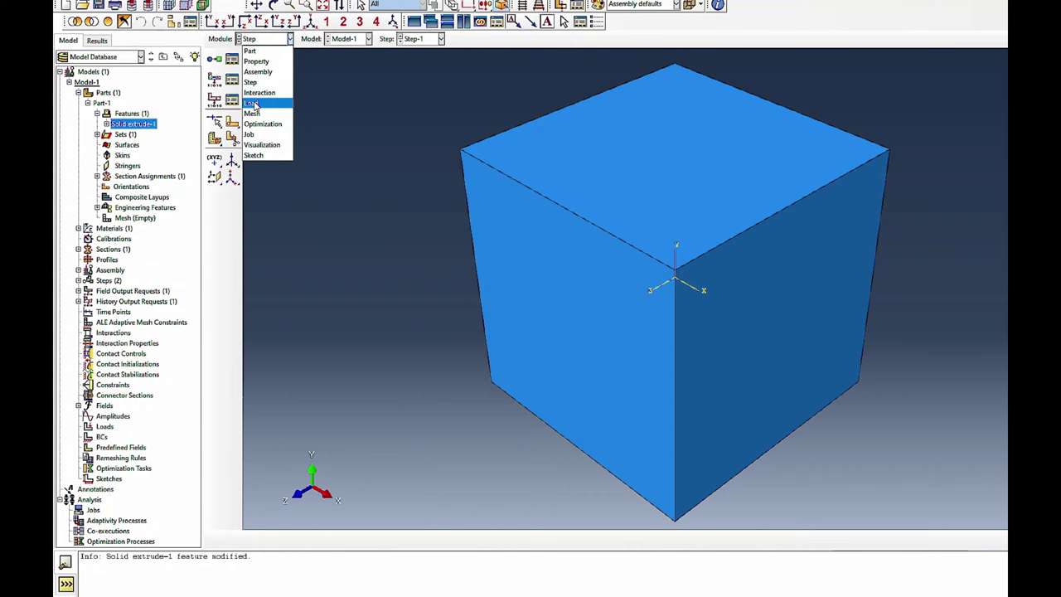
Step: In the Load module, fix the cube's left face with a Displacement/Rotation condition, U1–U3 at 0
click(253, 103)
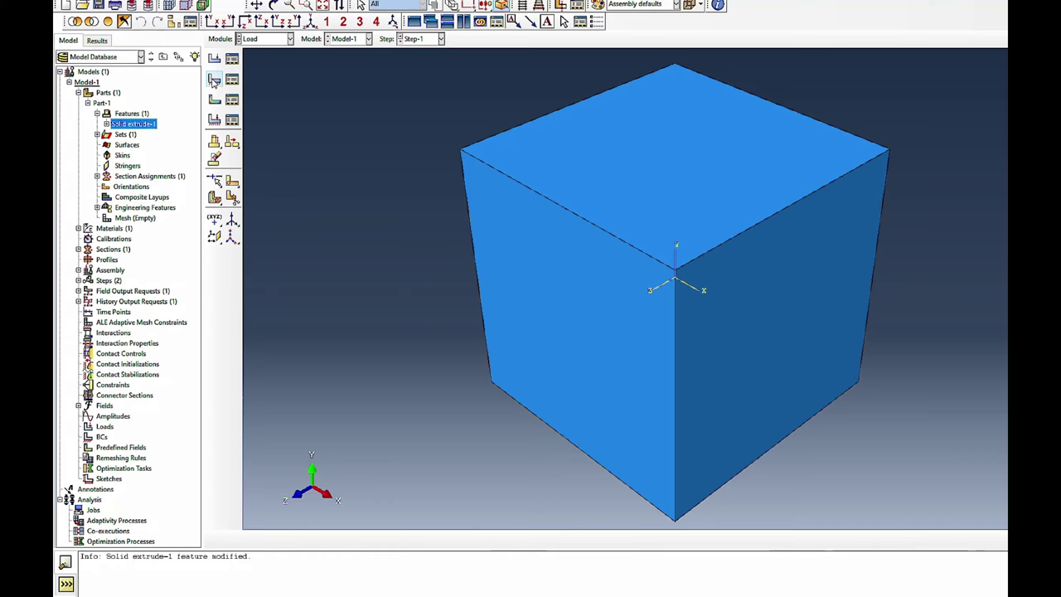
click(215, 78)
click(424, 204)
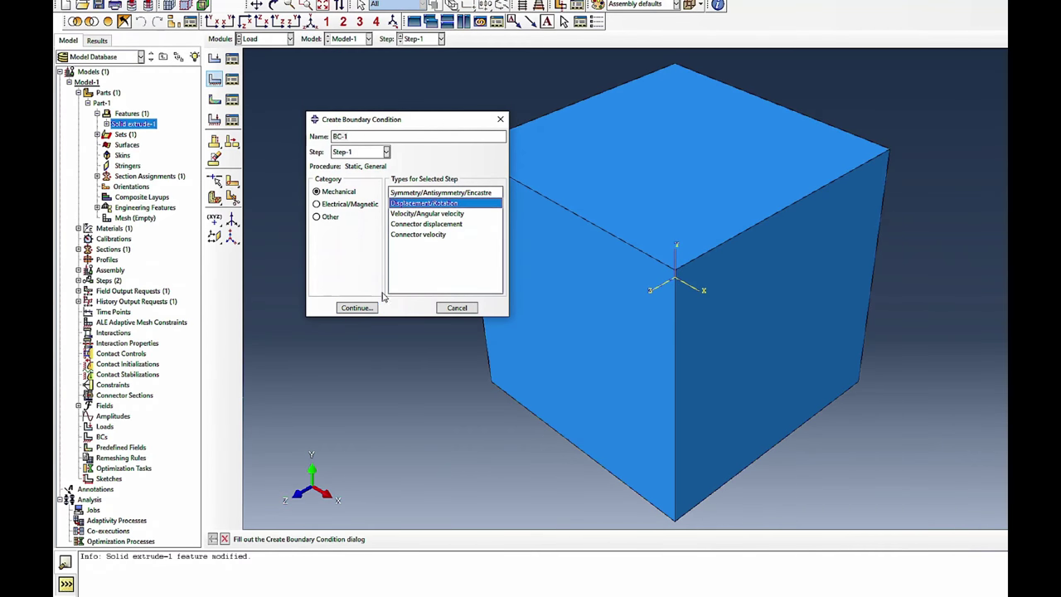
click(356, 308)
click(273, 5)
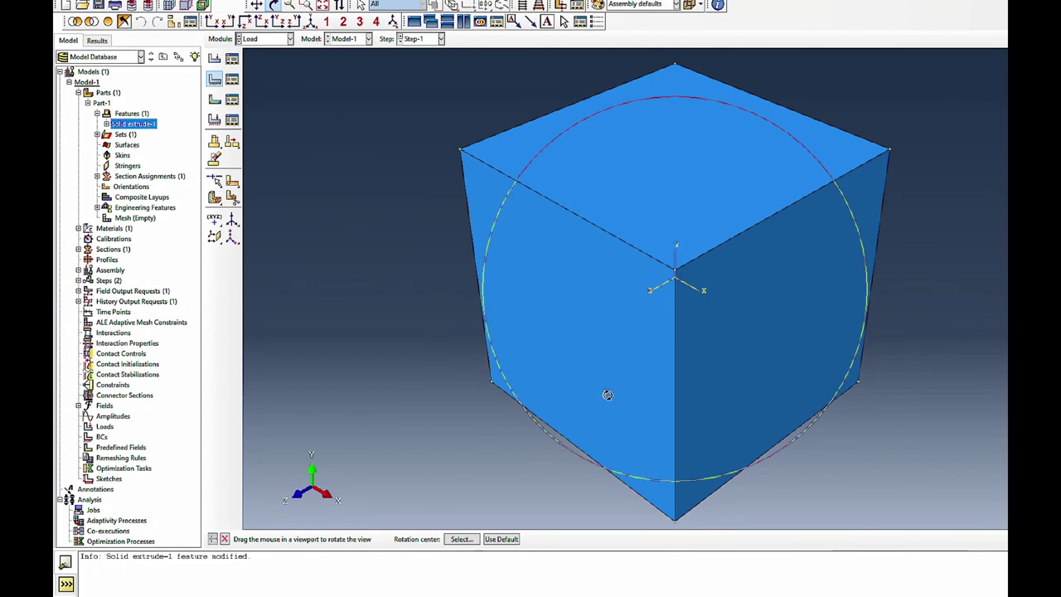
drag(606, 391, 670, 329)
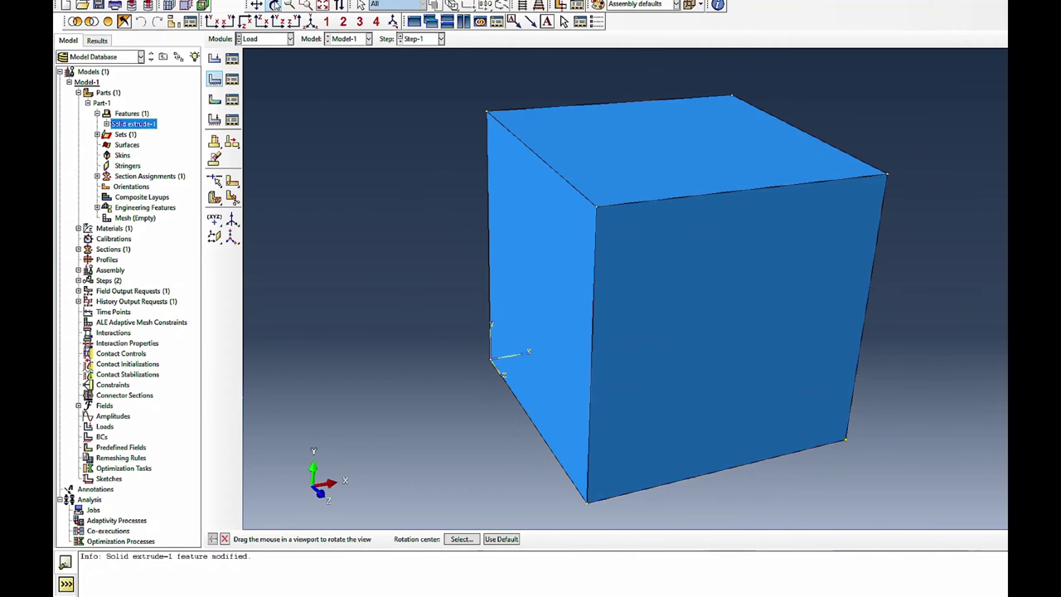
click(274, 5)
click(527, 308)
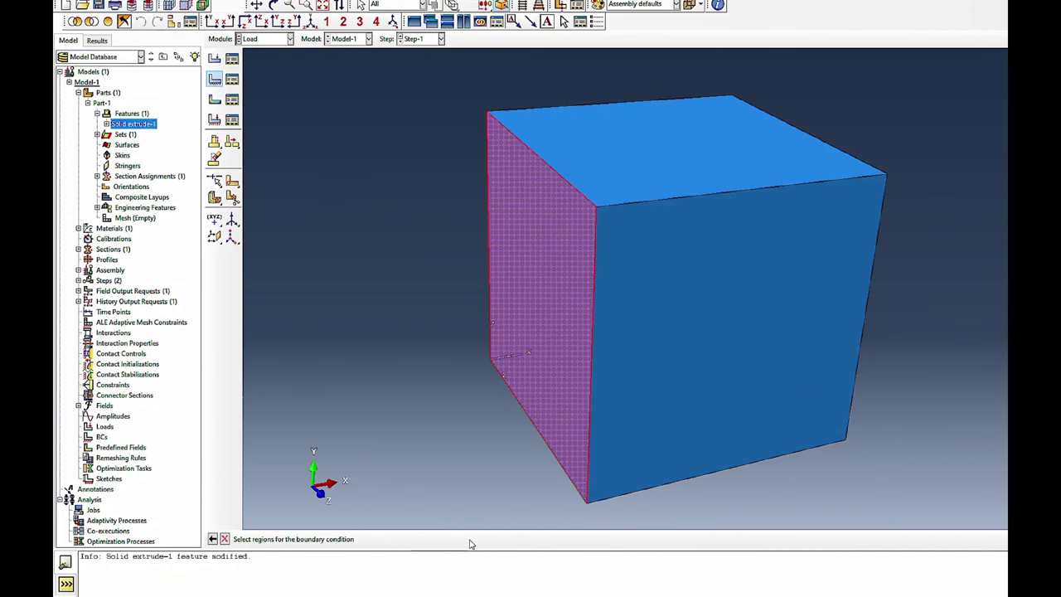
click(463, 539)
click(307, 211)
click(307, 196)
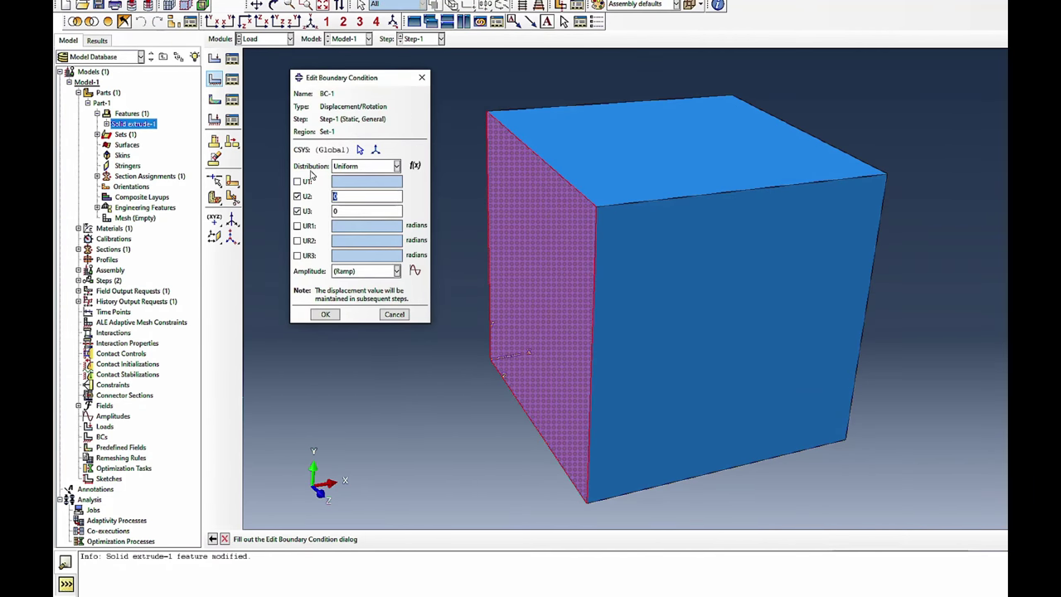
click(308, 183)
click(325, 314)
Step: Rotate the cube to show its right face and begin a second boundary condition
click(273, 5)
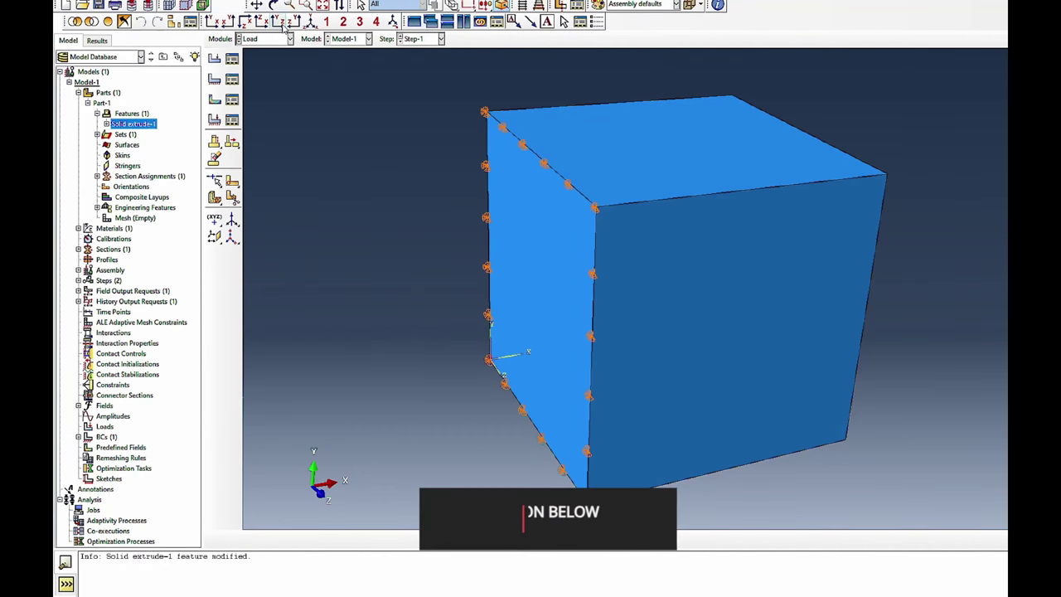
drag(527, 335, 740, 262)
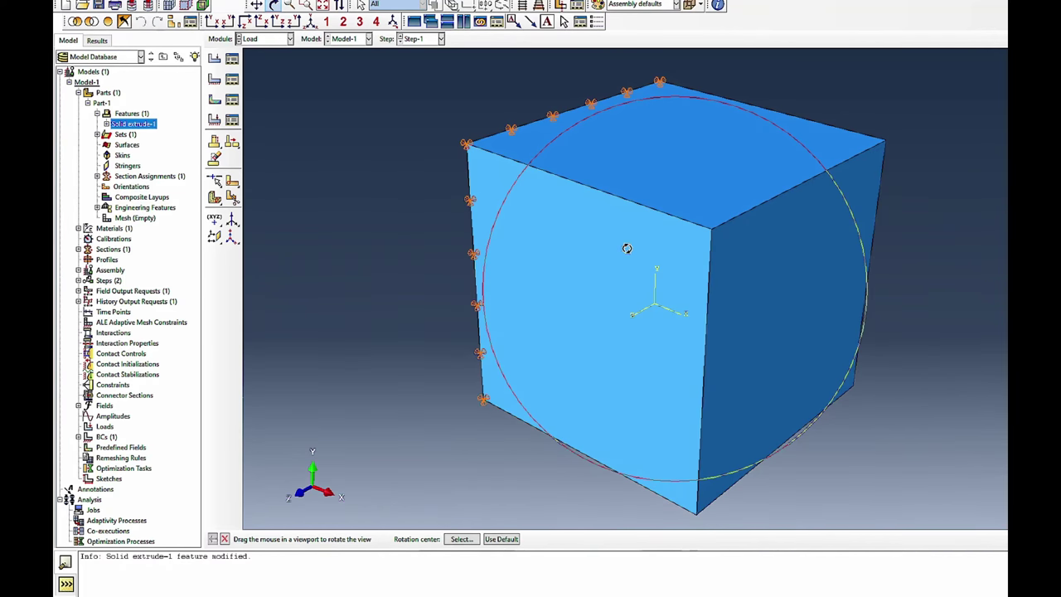
click(214, 79)
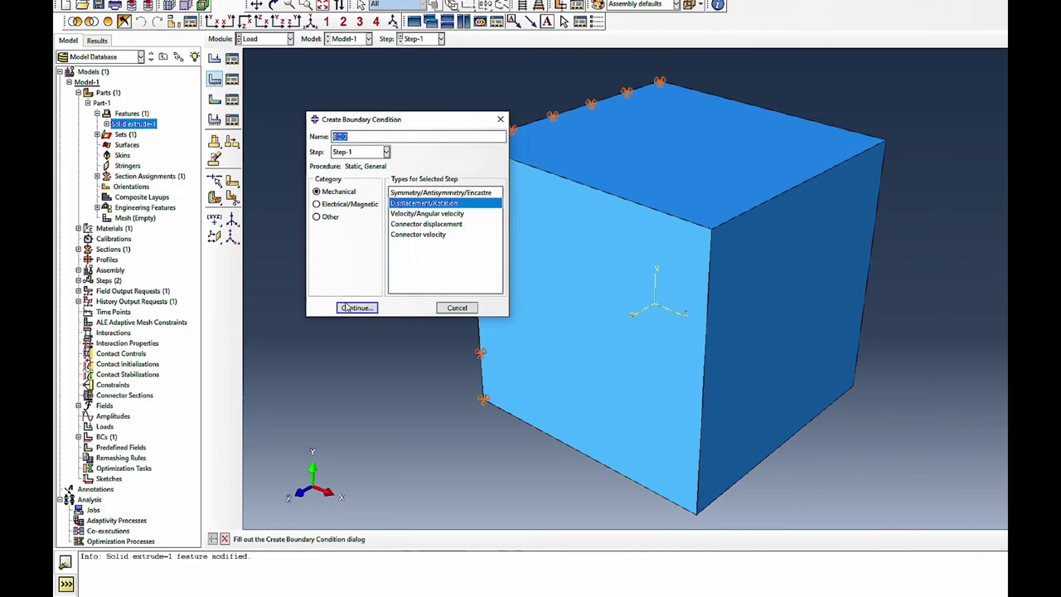
Step: Create BC-2 on the right face, holding U2 and U3 at 0 and prescribing a U1 displacement
click(346, 308)
click(750, 361)
click(438, 539)
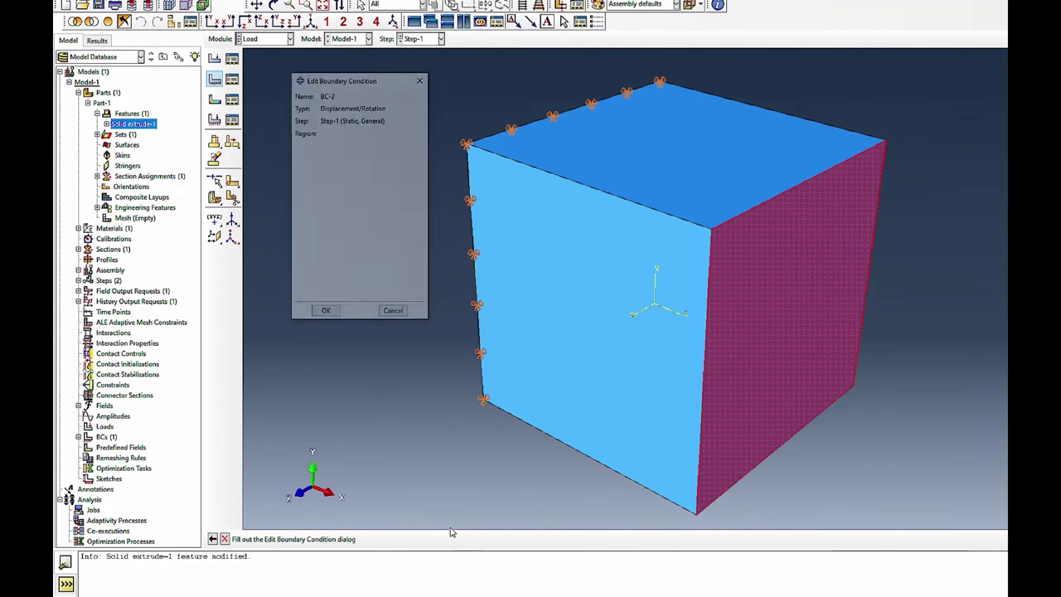
click(297, 197)
click(298, 212)
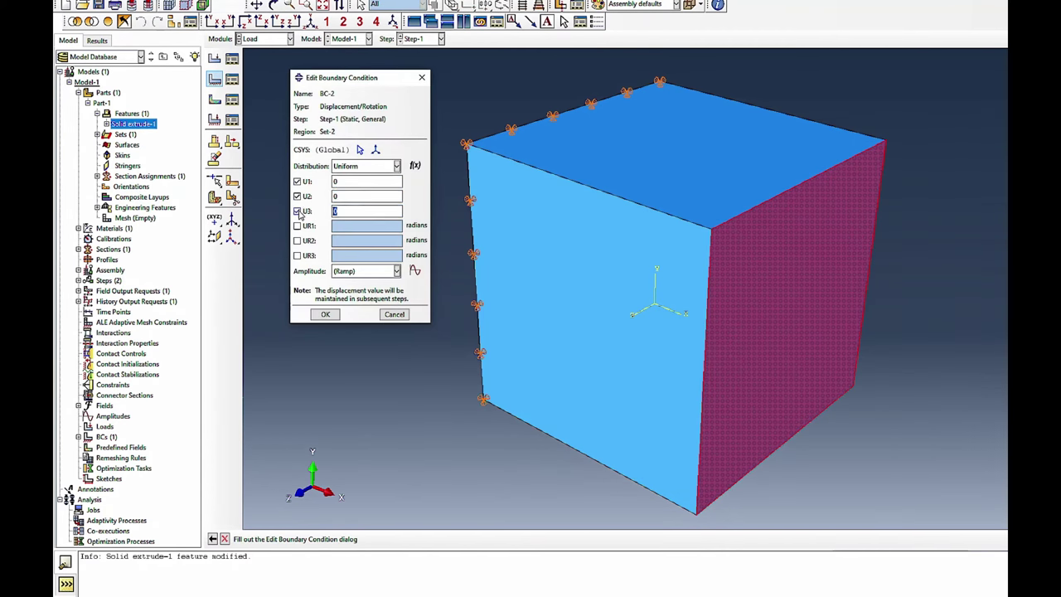
click(334, 181)
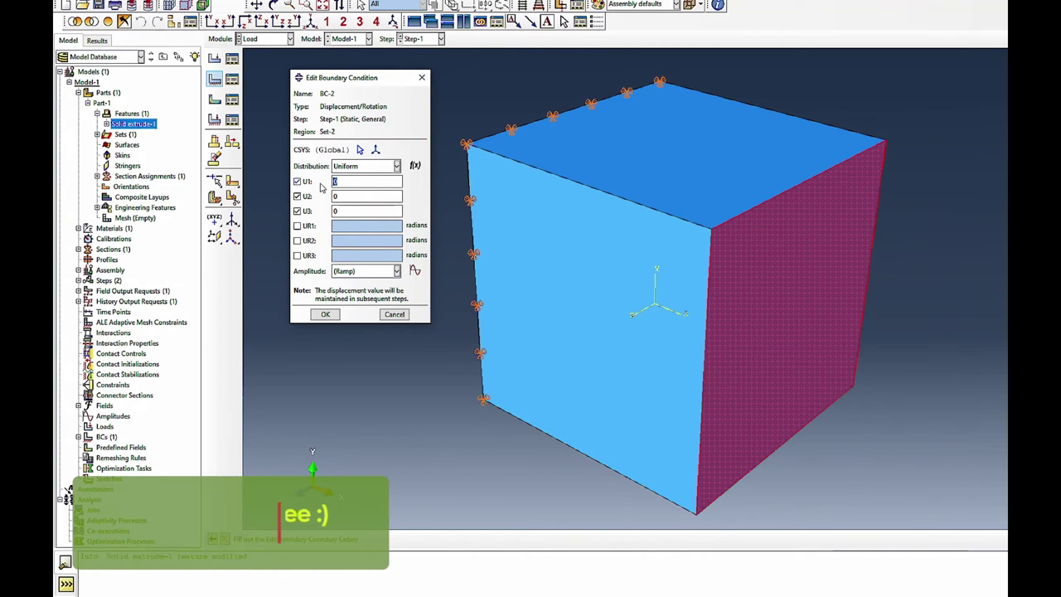
text(-0)
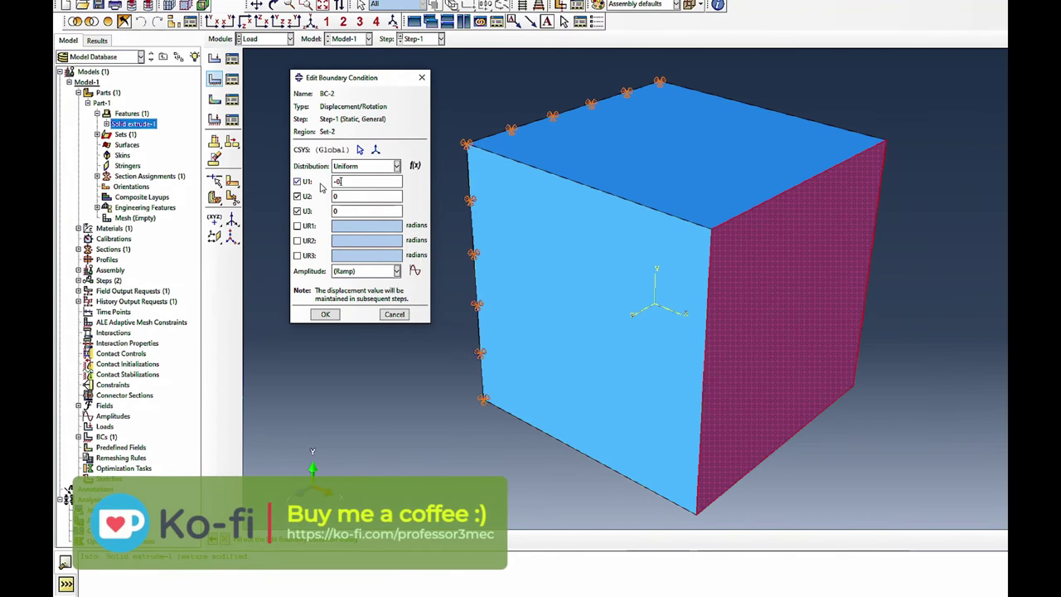
text(.)
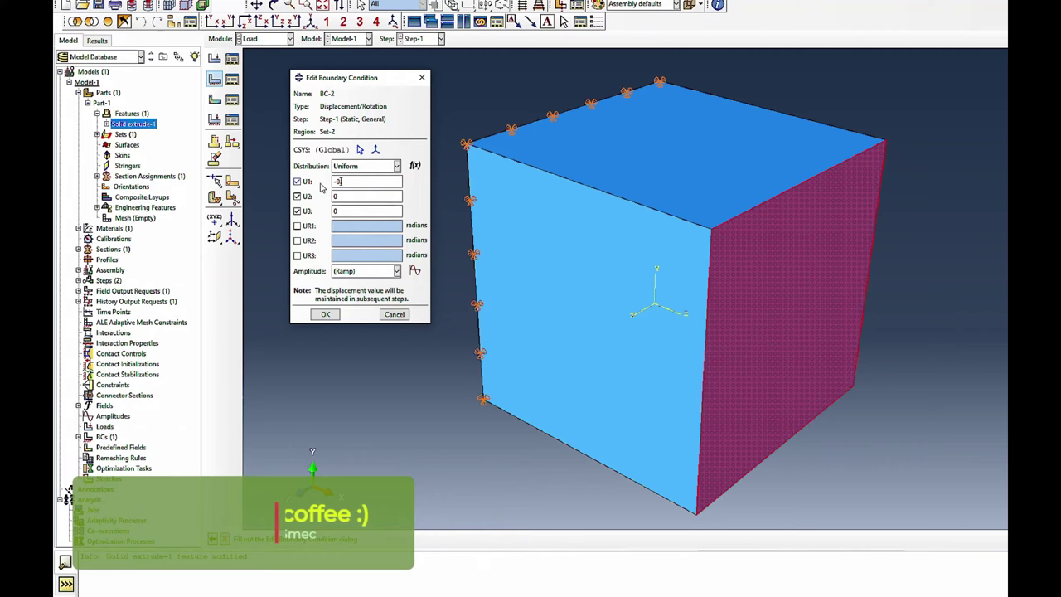
key(BackSpace)
key(BackSpace)
key(BackSpace)
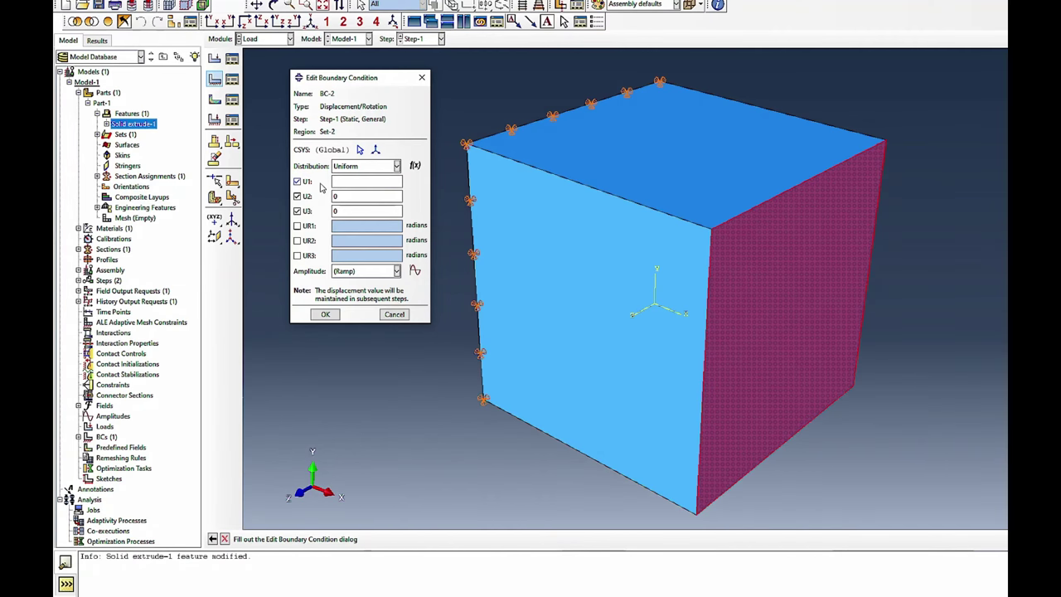
click(325, 314)
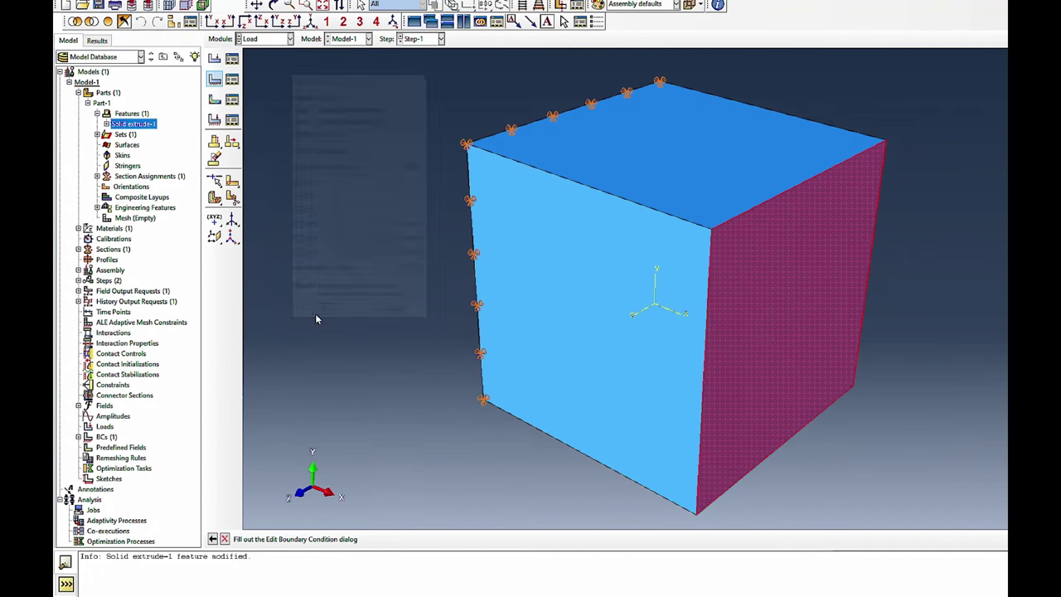
Step: In the Mesh module, seed Part-1 with global seeds and mesh it as a single element
click(275, 39)
click(266, 116)
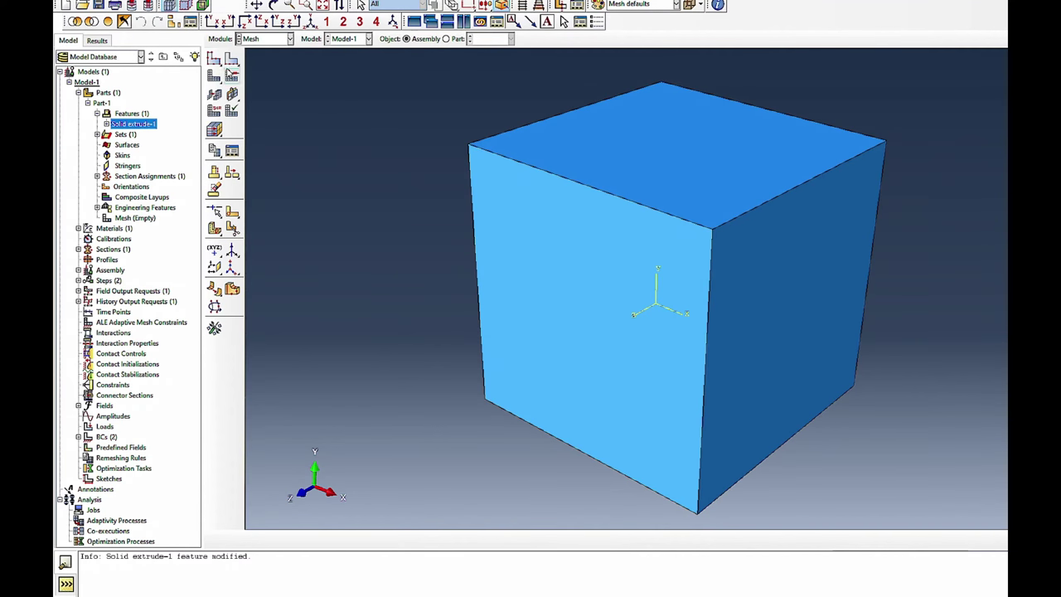
click(230, 73)
click(593, 314)
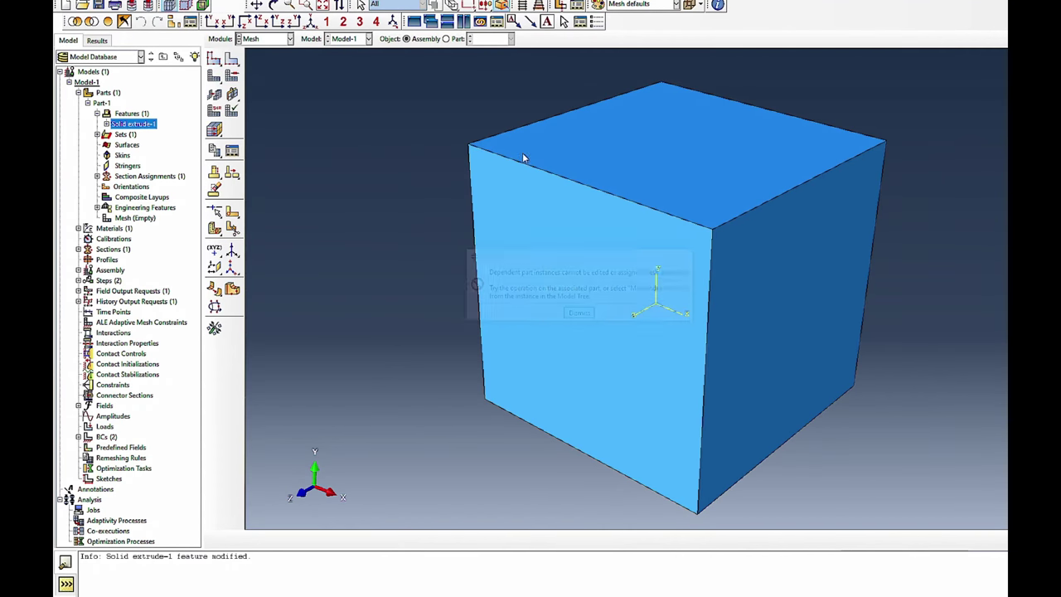
click(446, 39)
click(214, 58)
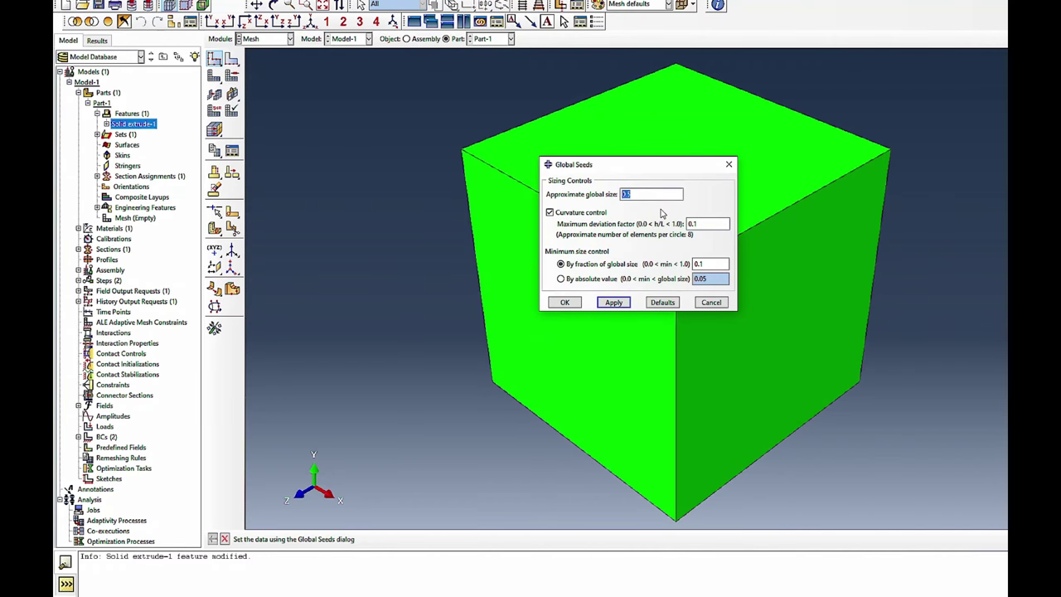
click(564, 302)
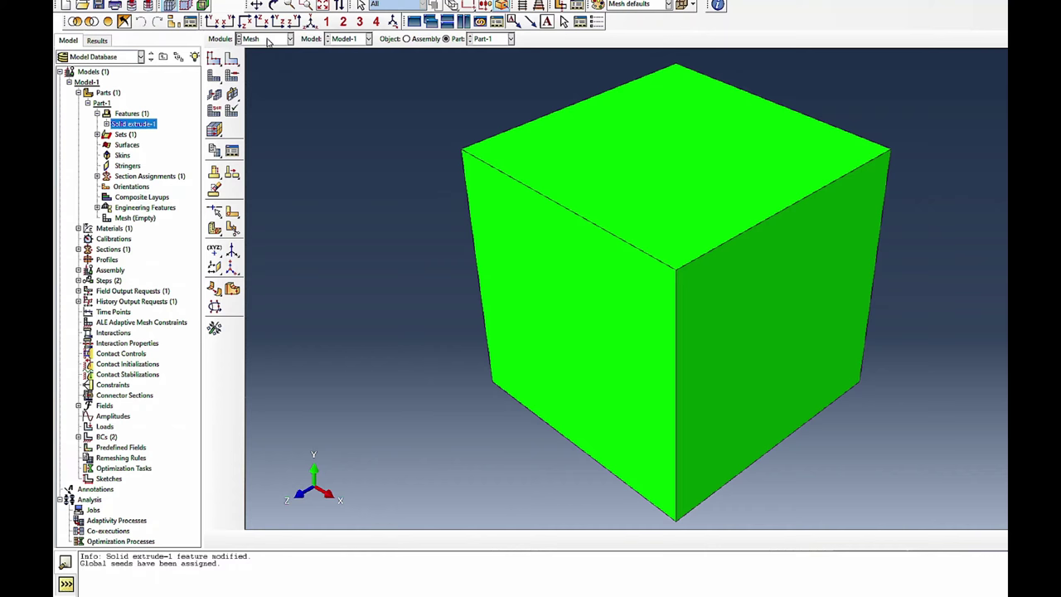
click(214, 76)
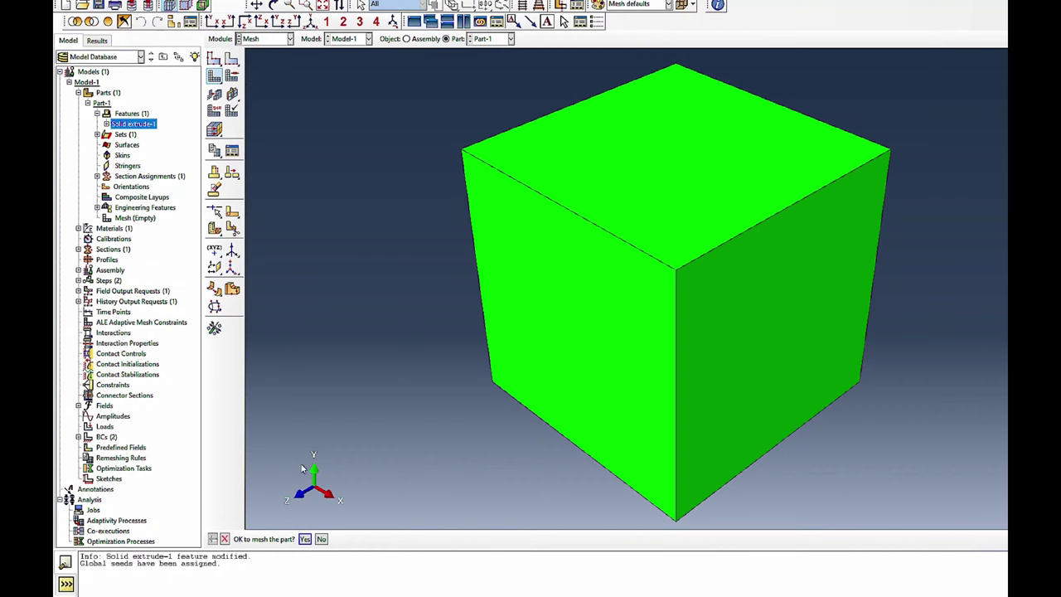
click(304, 539)
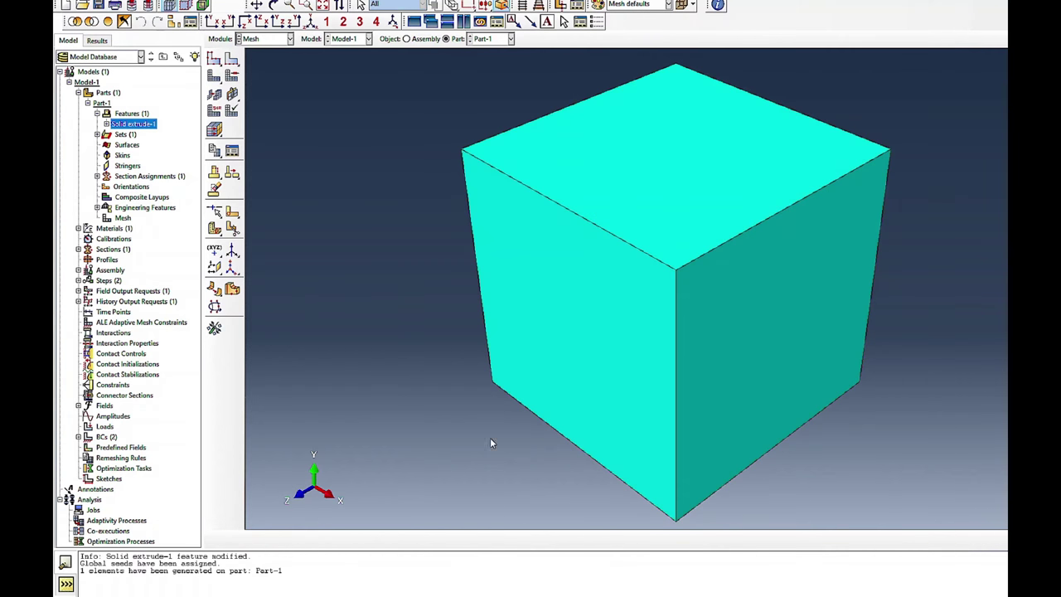
Step: Create the Force_Extraction job with nodal output precision set to Full
click(425, 40)
click(289, 39)
click(290, 138)
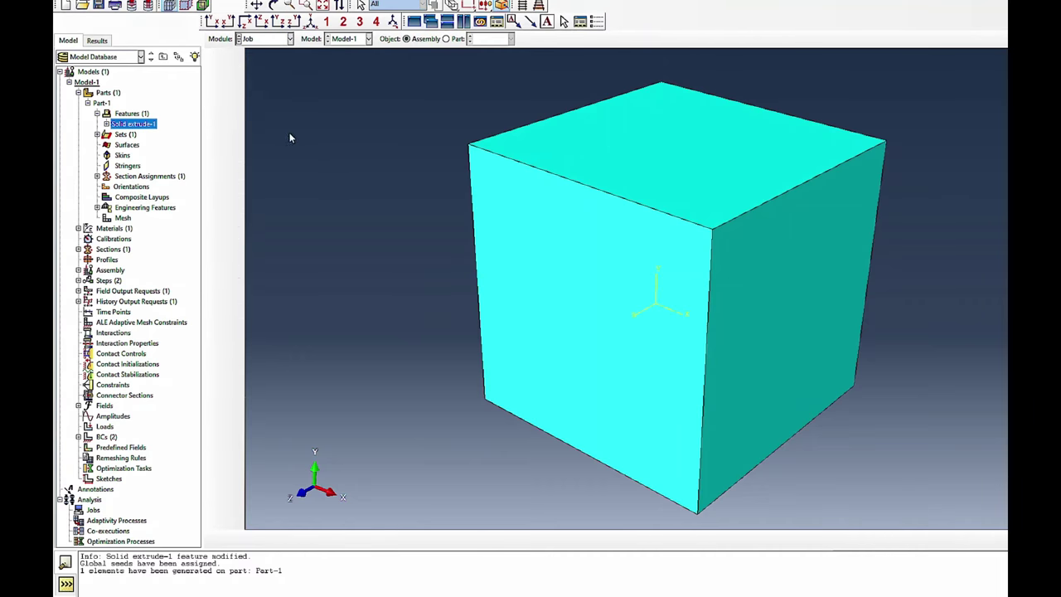
click(232, 58)
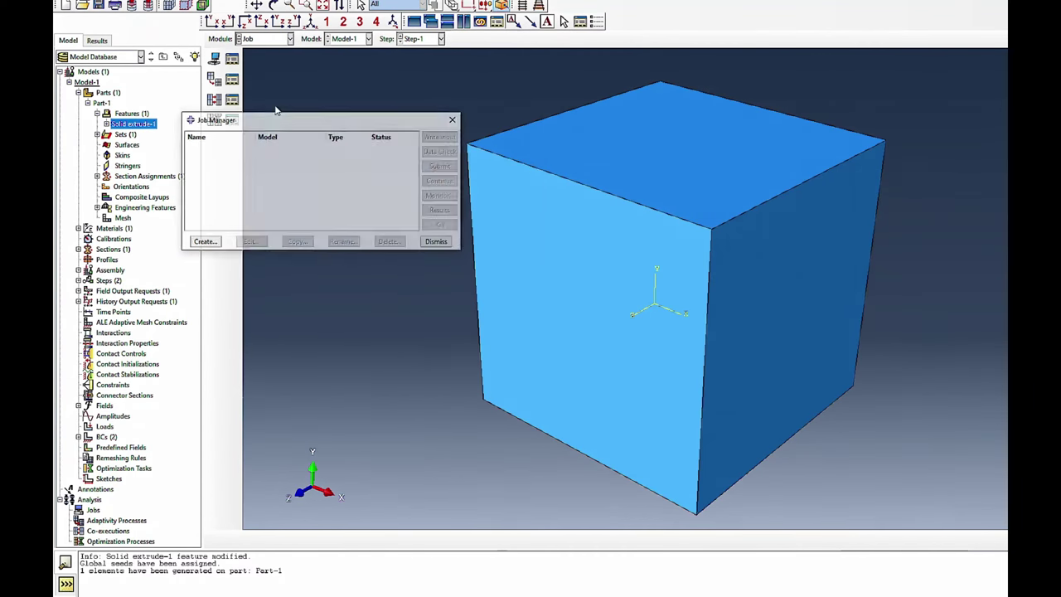
click(205, 243)
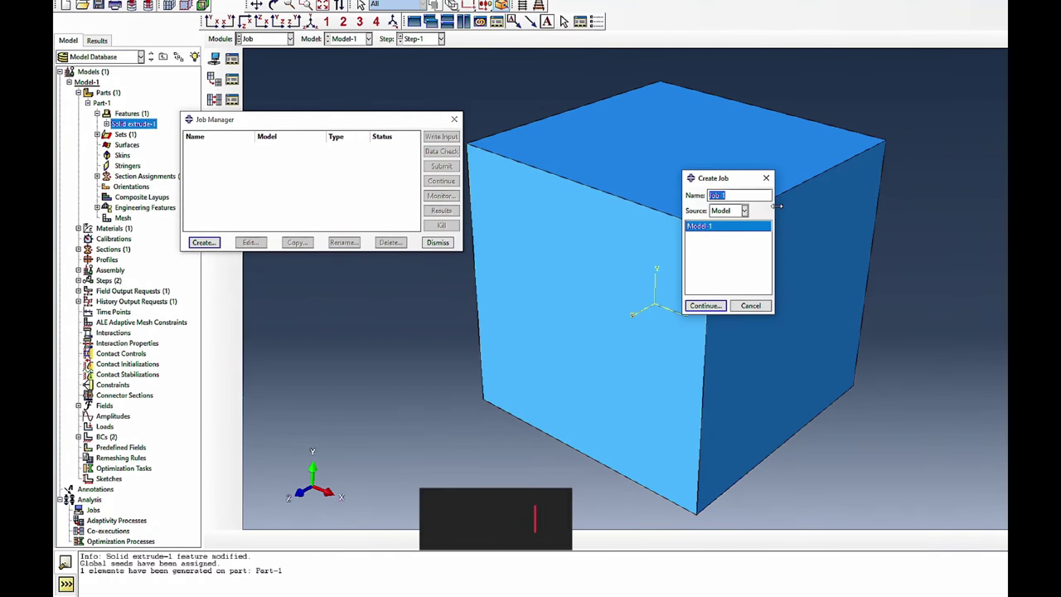
text(Fo)
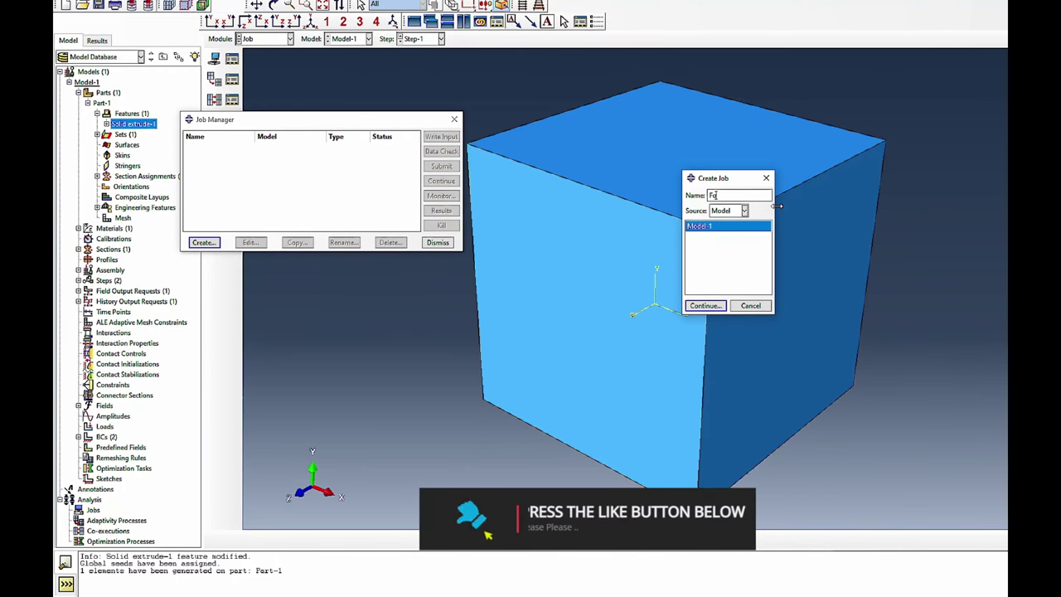
text(rce_)
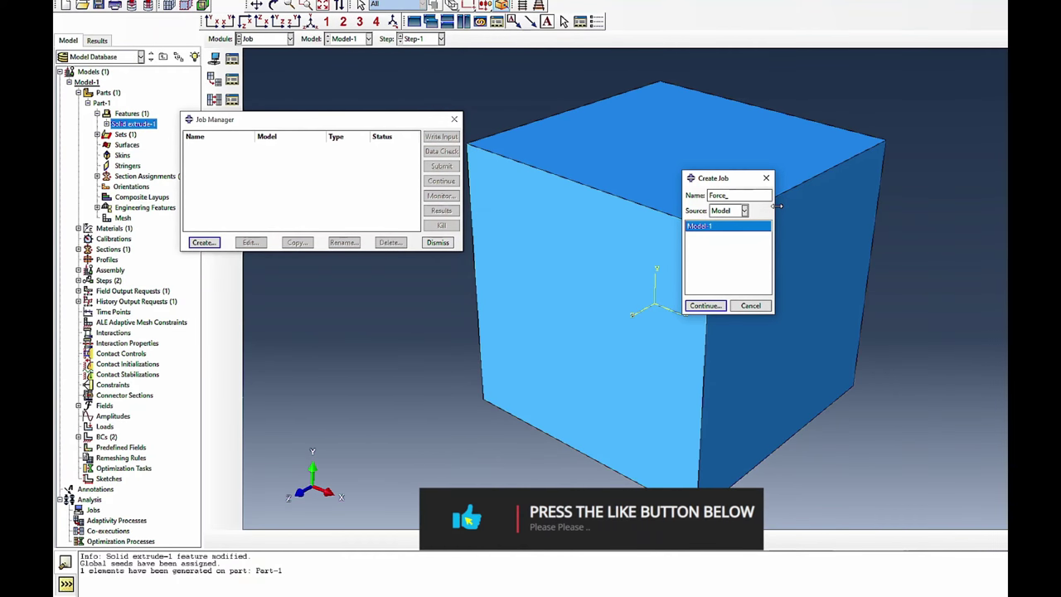
text(Extraction)
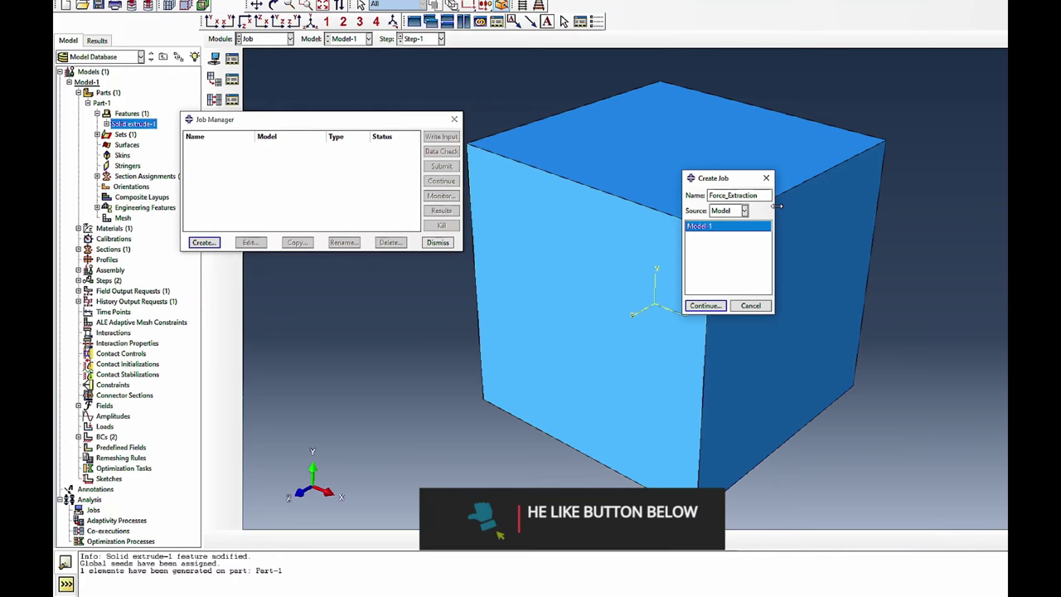
click(705, 306)
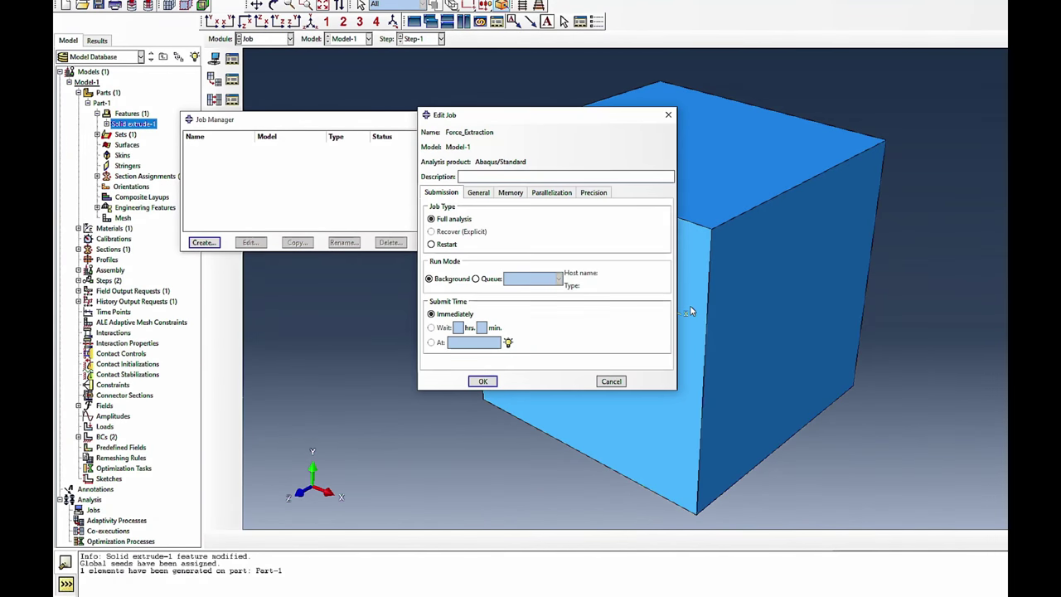
click(594, 192)
click(522, 224)
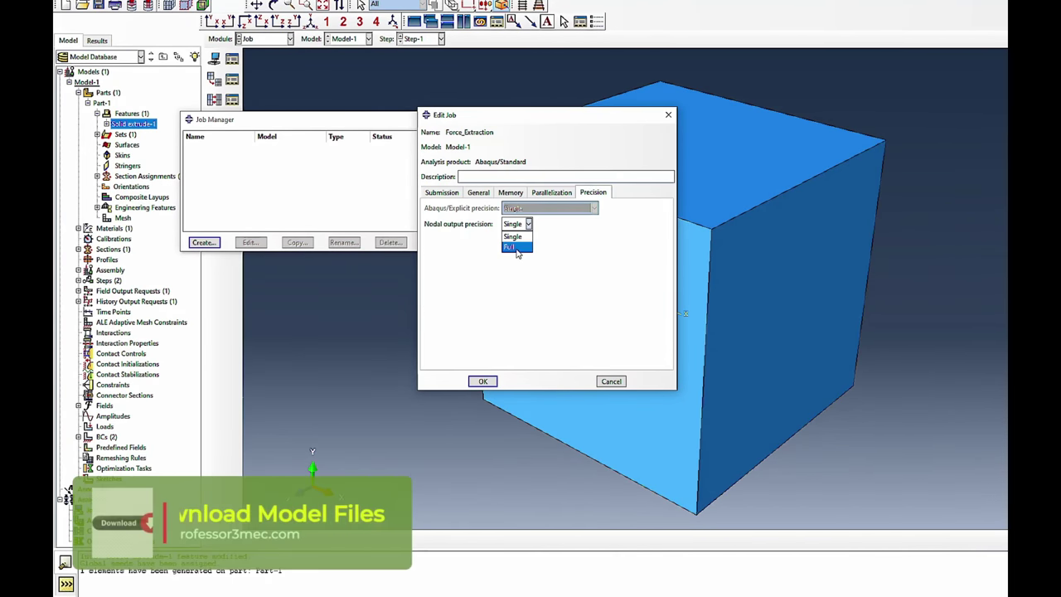
click(511, 247)
click(482, 381)
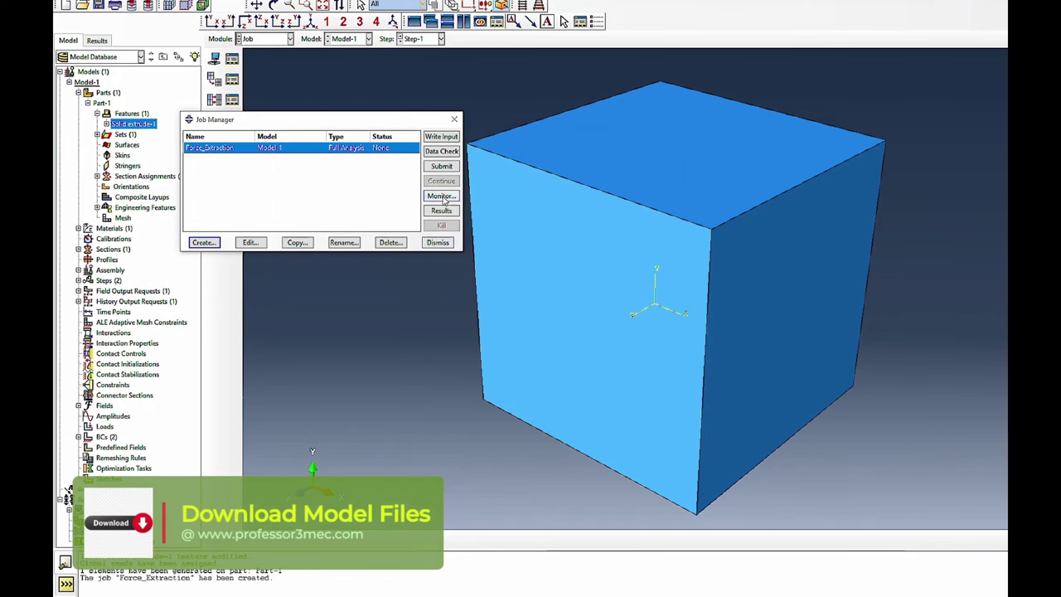
Step: Submit Force_Extraction and monitor it until it completes 10 increments of Step-1
click(442, 166)
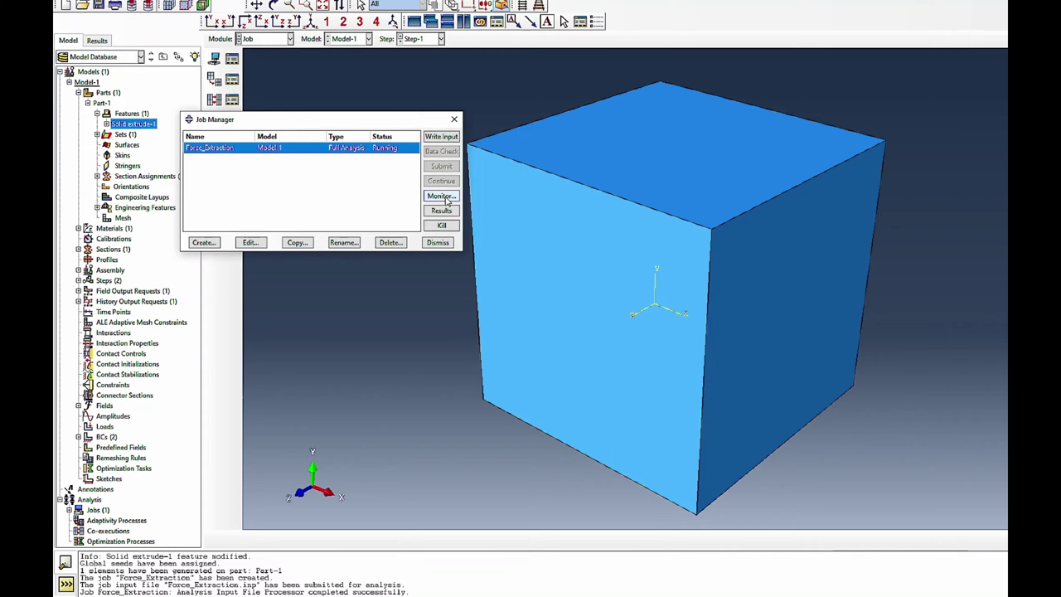
click(442, 196)
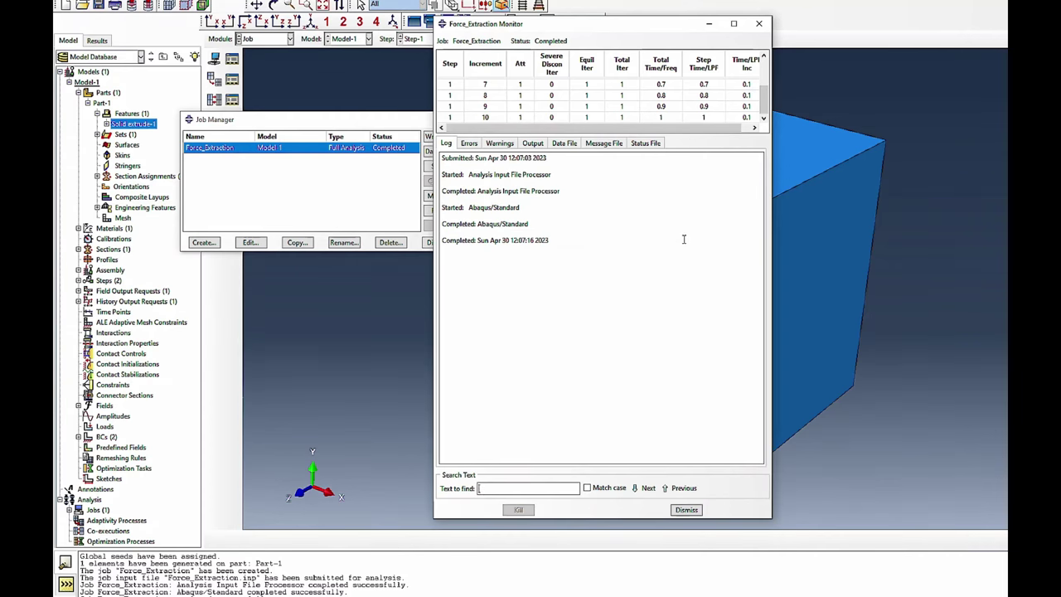
click(686, 509)
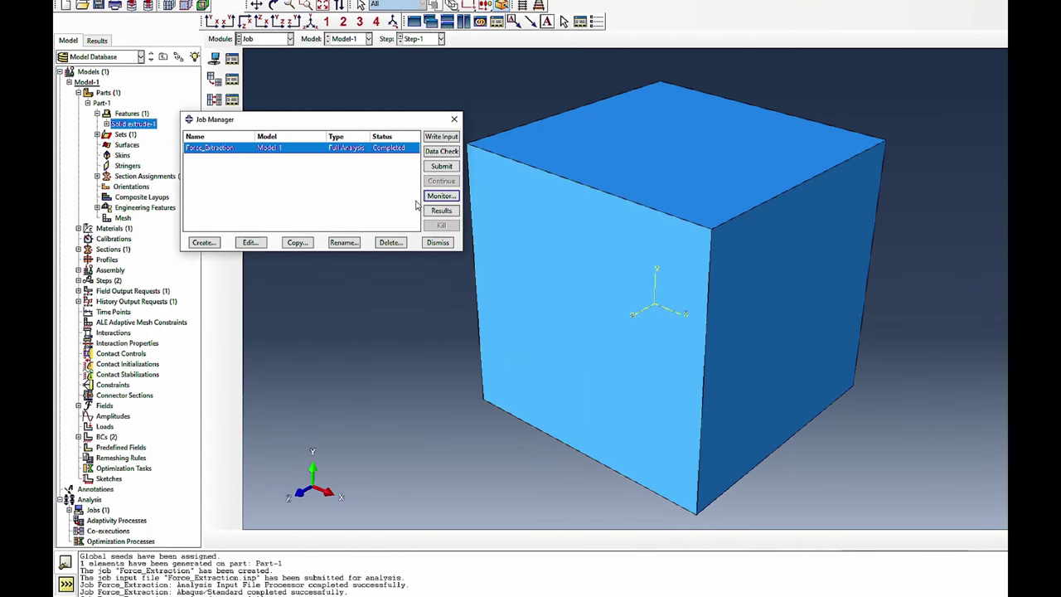
Step: Open the Force_Extraction results and contour reaction force component RF1 on the deformed cube
click(441, 211)
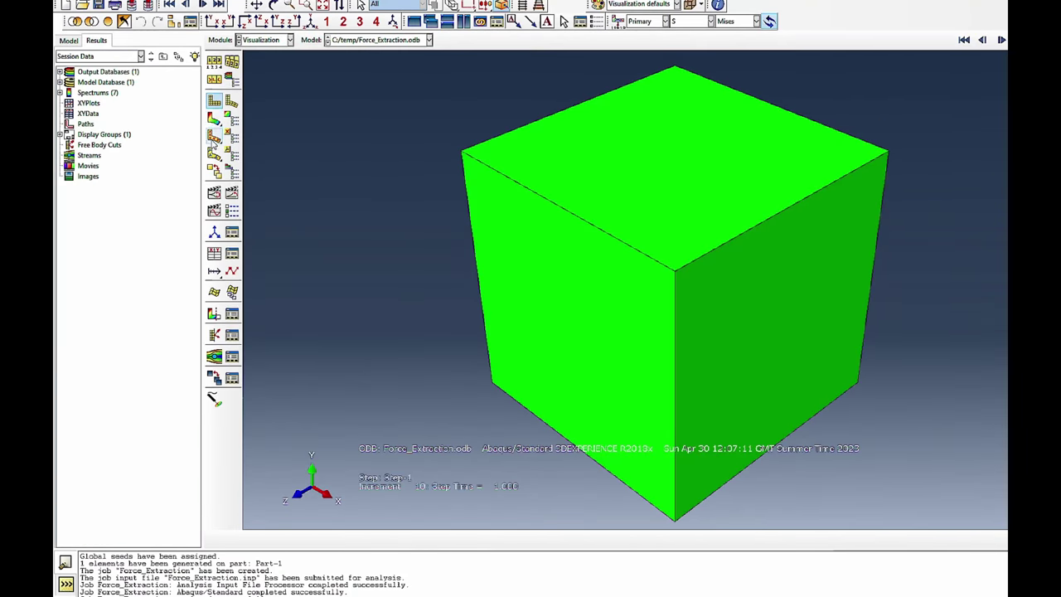
click(215, 121)
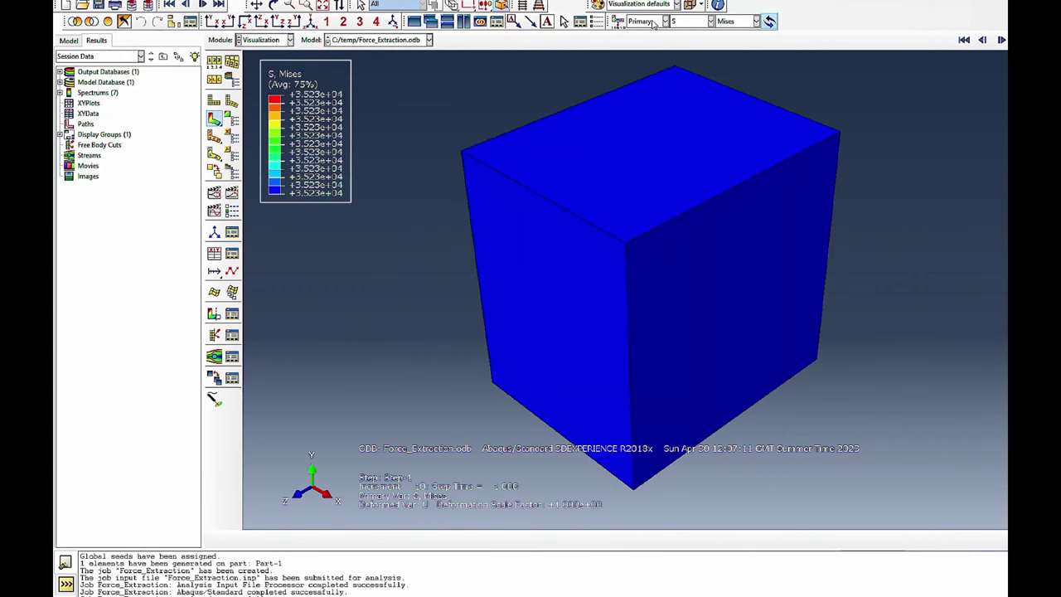
click(696, 25)
click(694, 48)
click(733, 21)
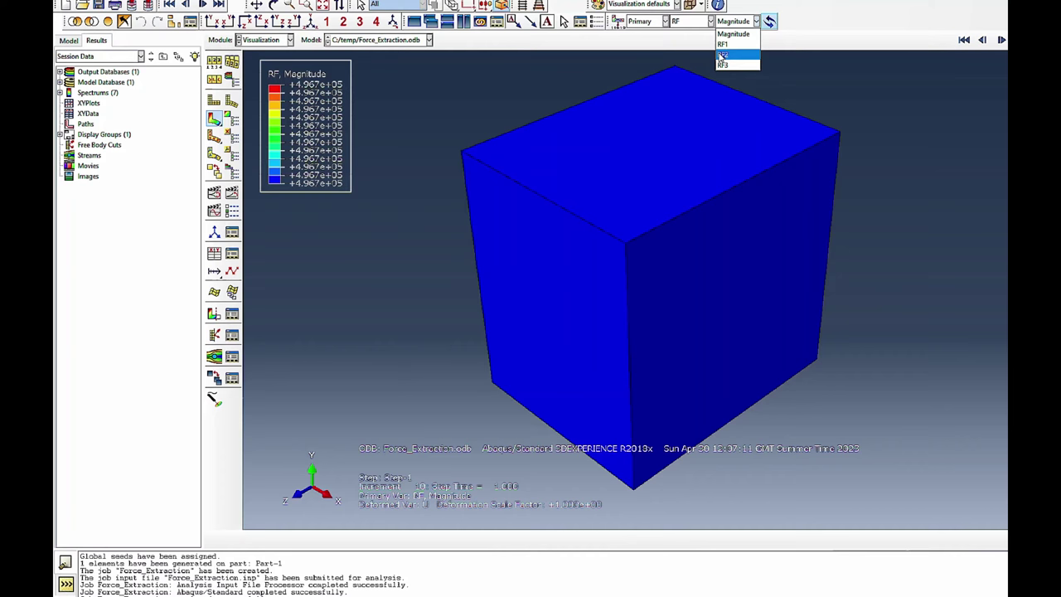
click(730, 41)
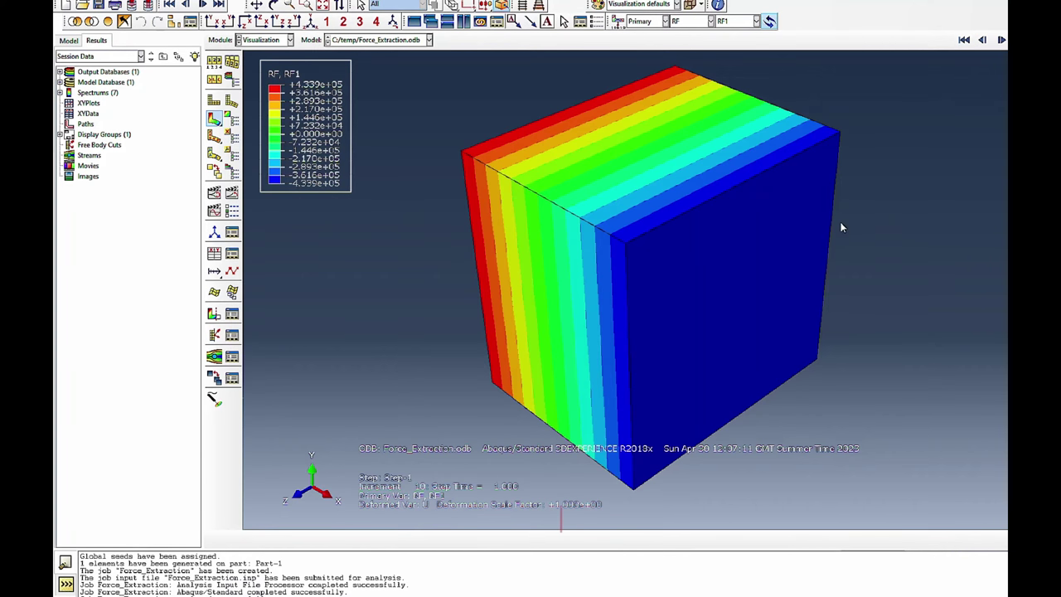
Step: Probe RF1 at the four corner nodes of the x=5 face, each reading -433920
click(210, 70)
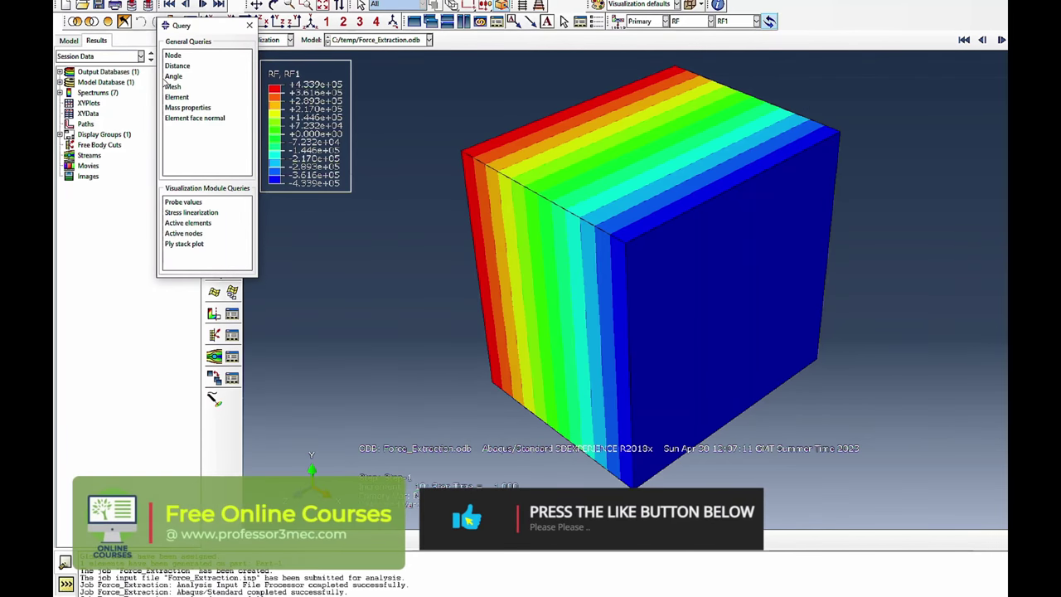
click(183, 201)
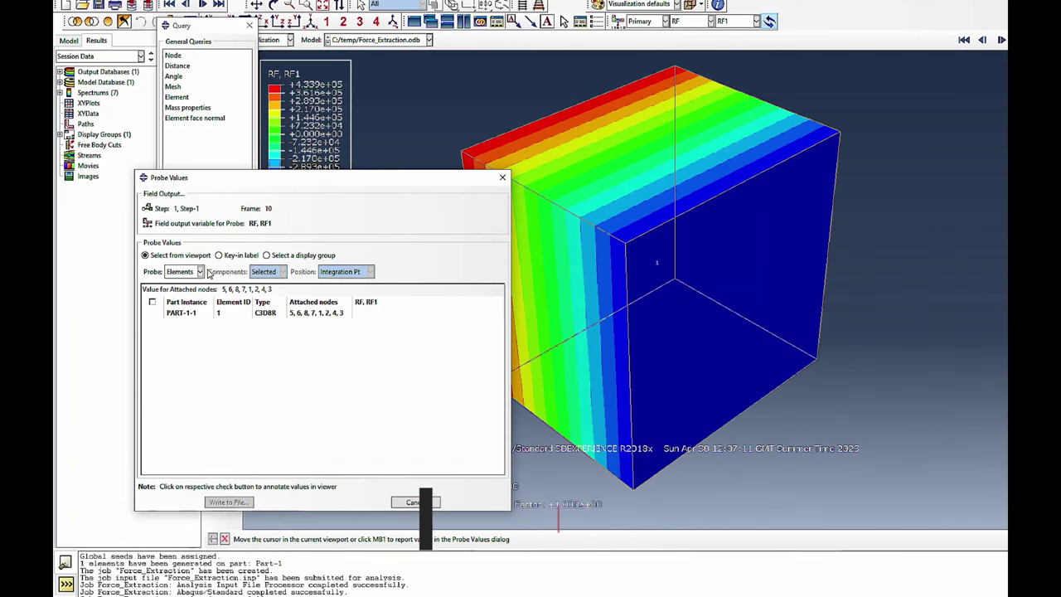
click(199, 271)
click(182, 295)
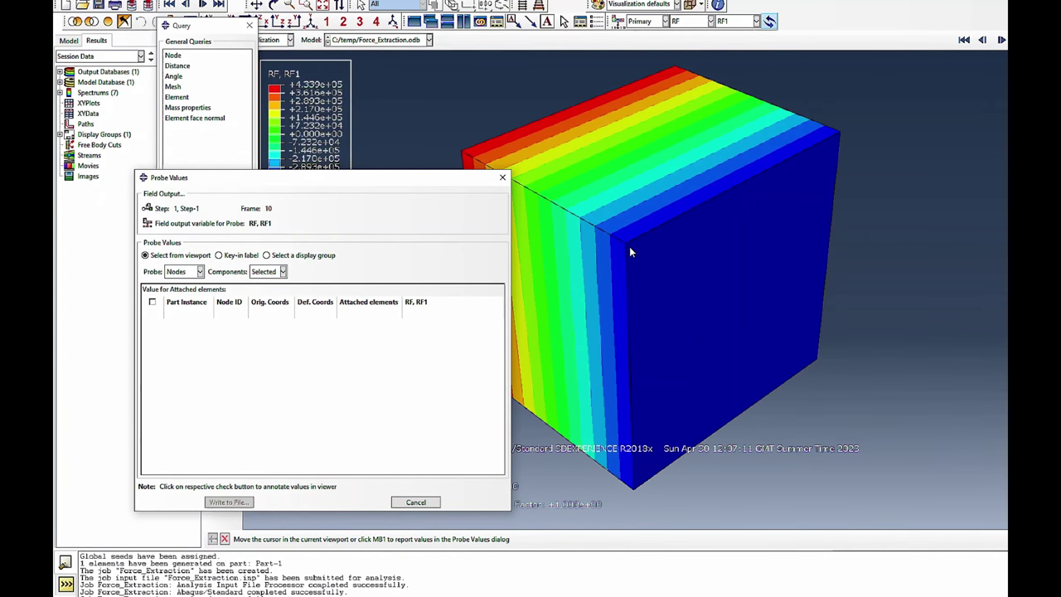
click(627, 247)
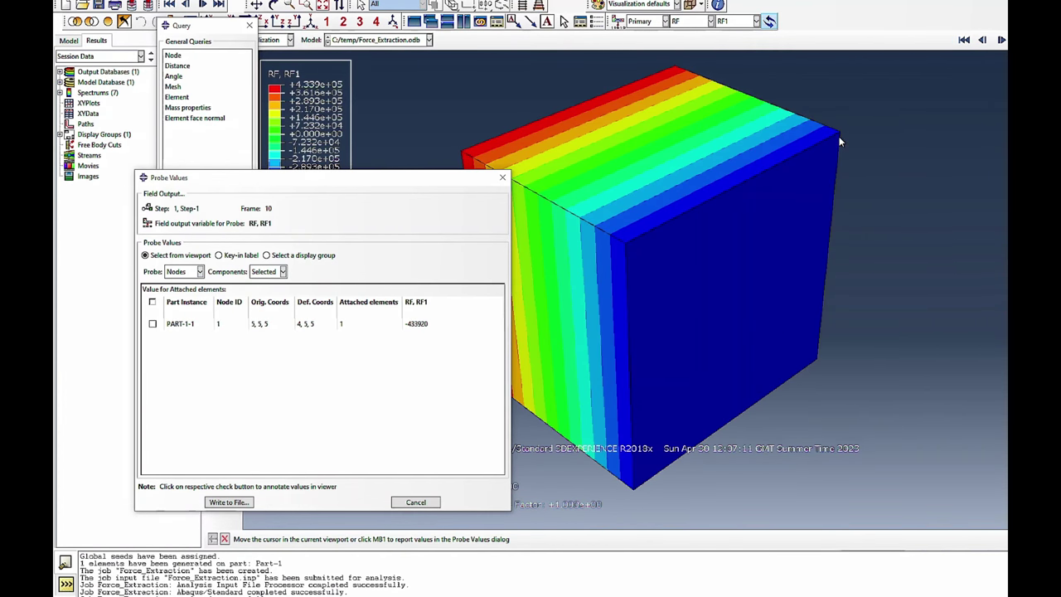
click(839, 137)
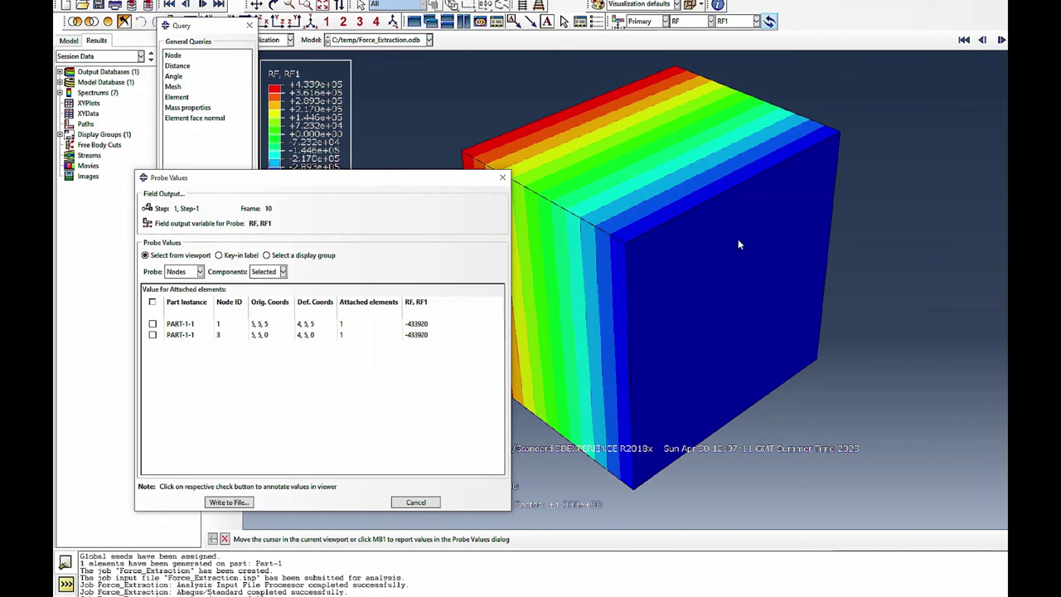
click(637, 489)
click(816, 361)
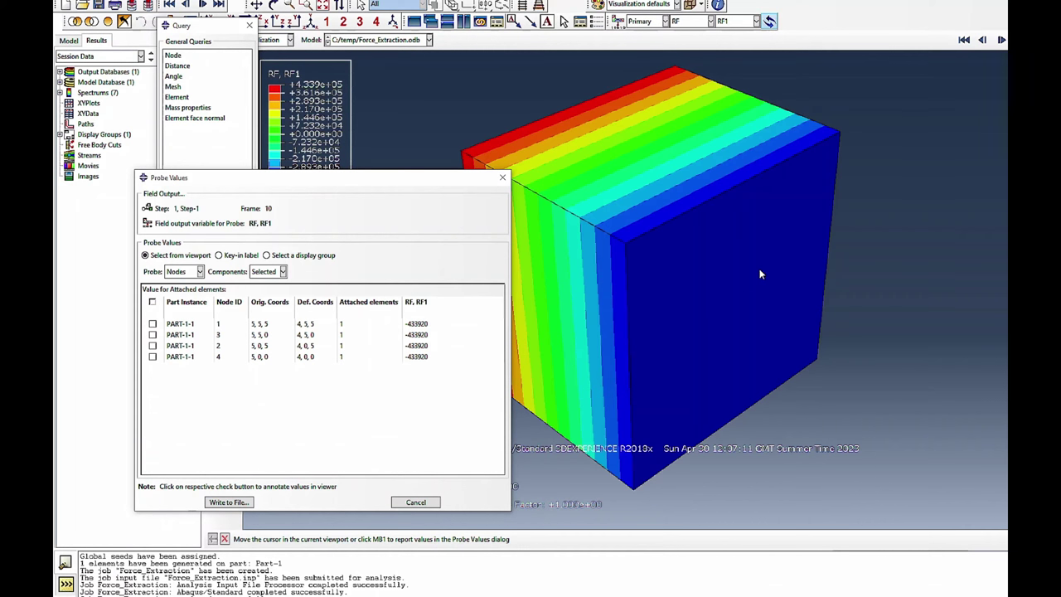
Step: Multiply 433920 by 4 in Windows Calculator to get 1,735,680, then close it
key(alt+Tab)
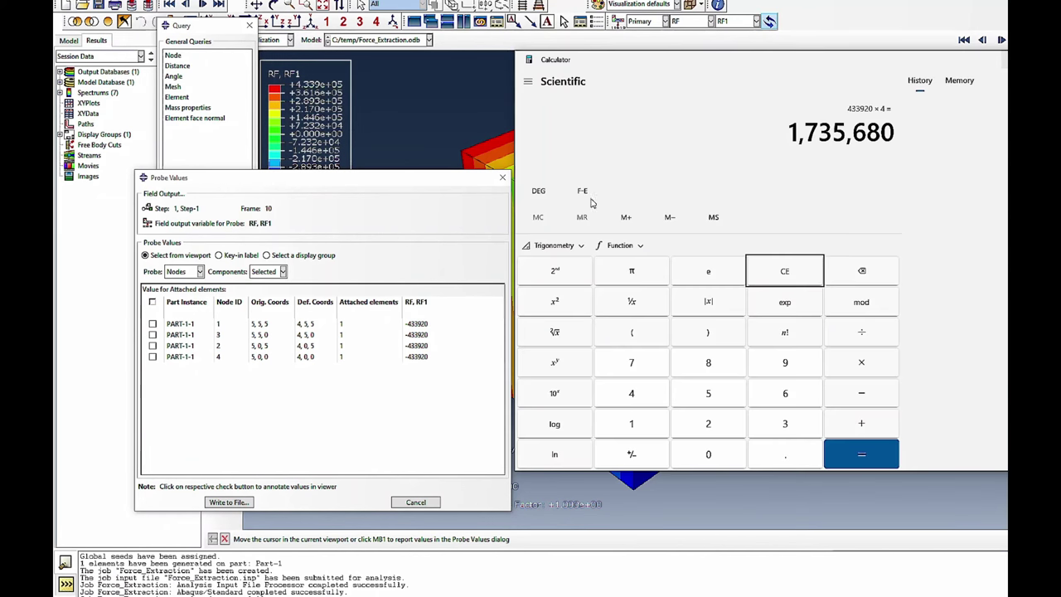
click(799, 274)
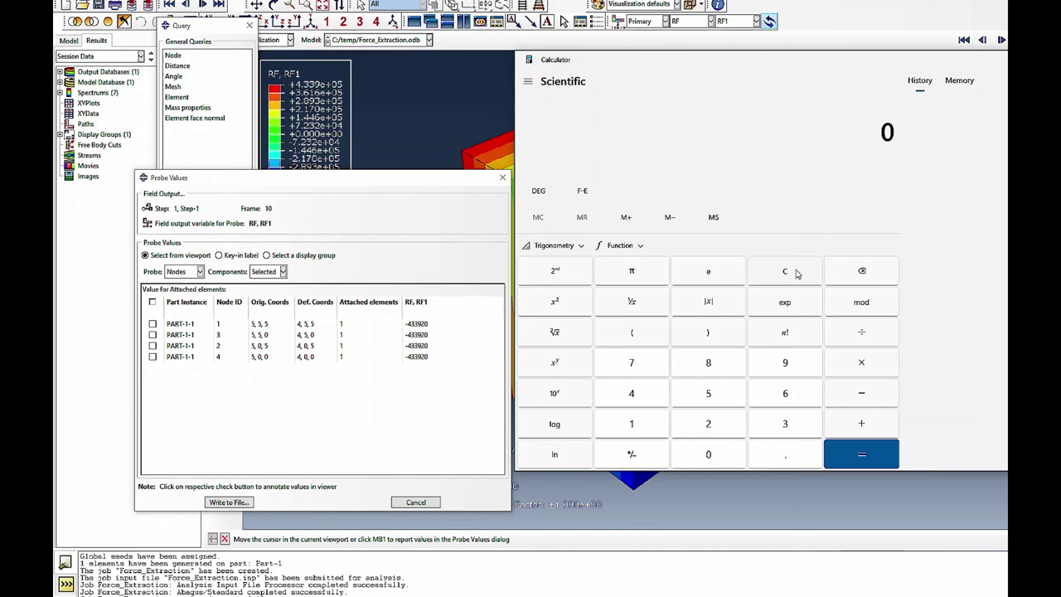
text(433,920)
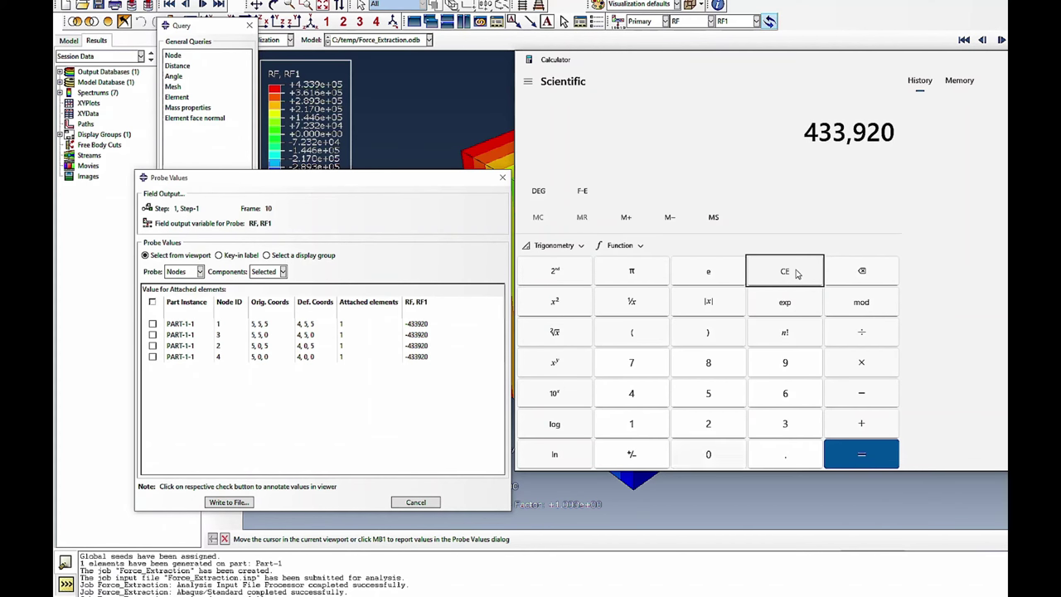
key(asterisk)
key(4)
key(Return)
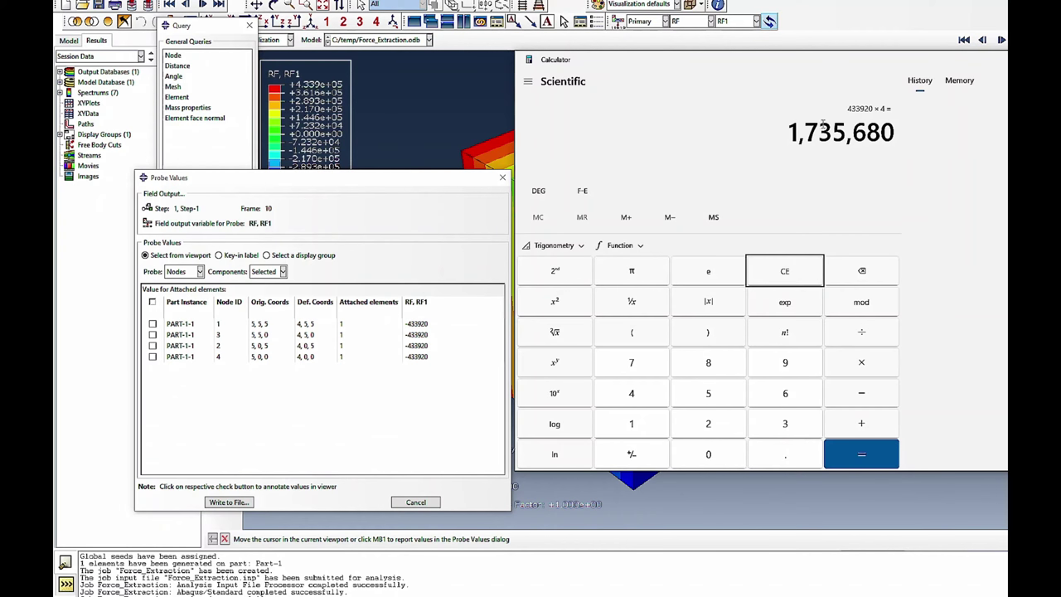
click(995, 60)
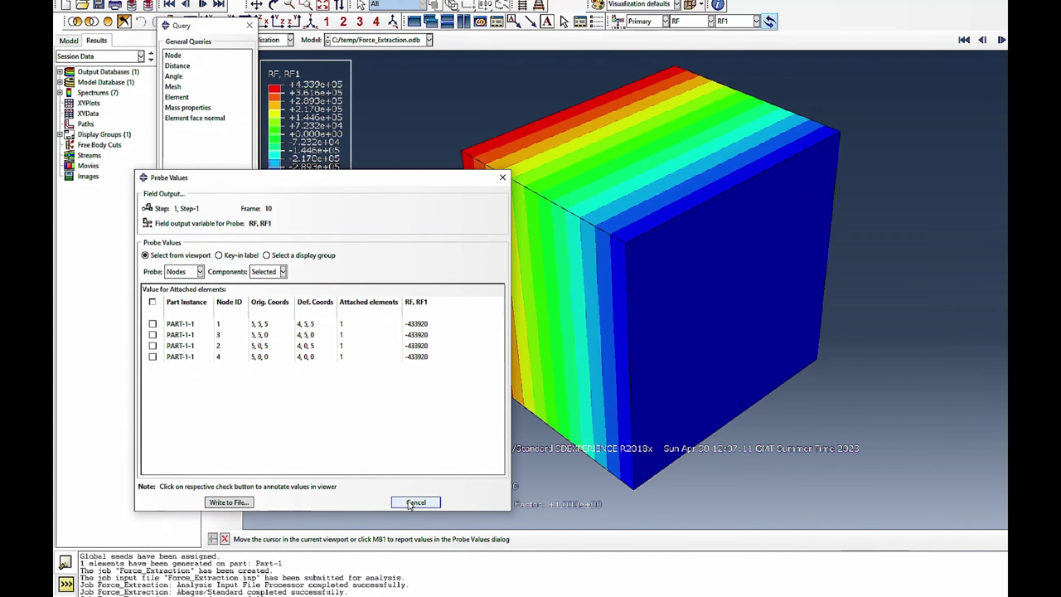
Step: Switch the cube's contour plot to displacement component U1
click(710, 24)
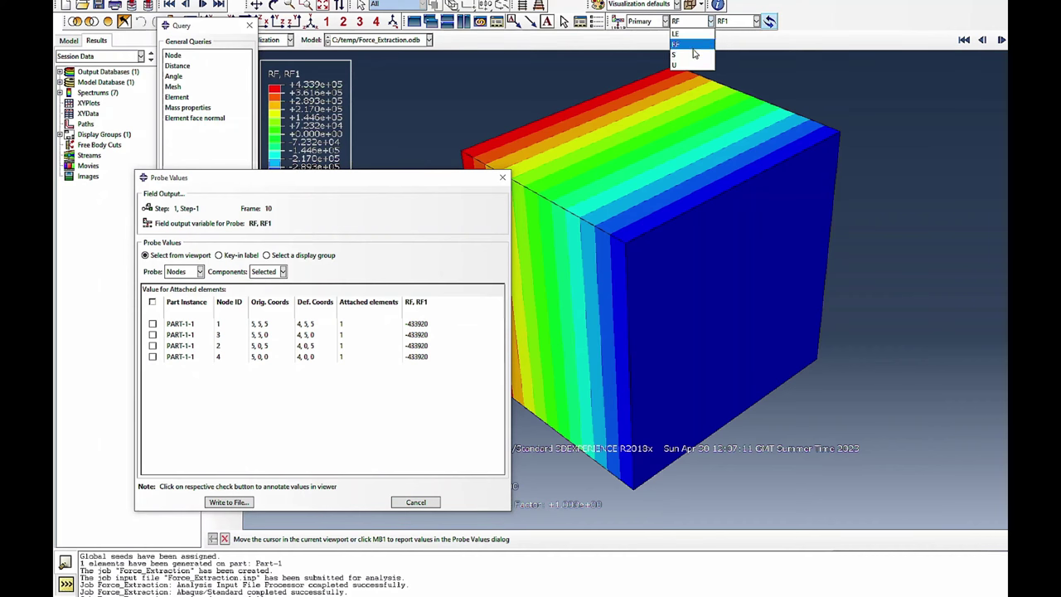
click(689, 43)
click(579, 326)
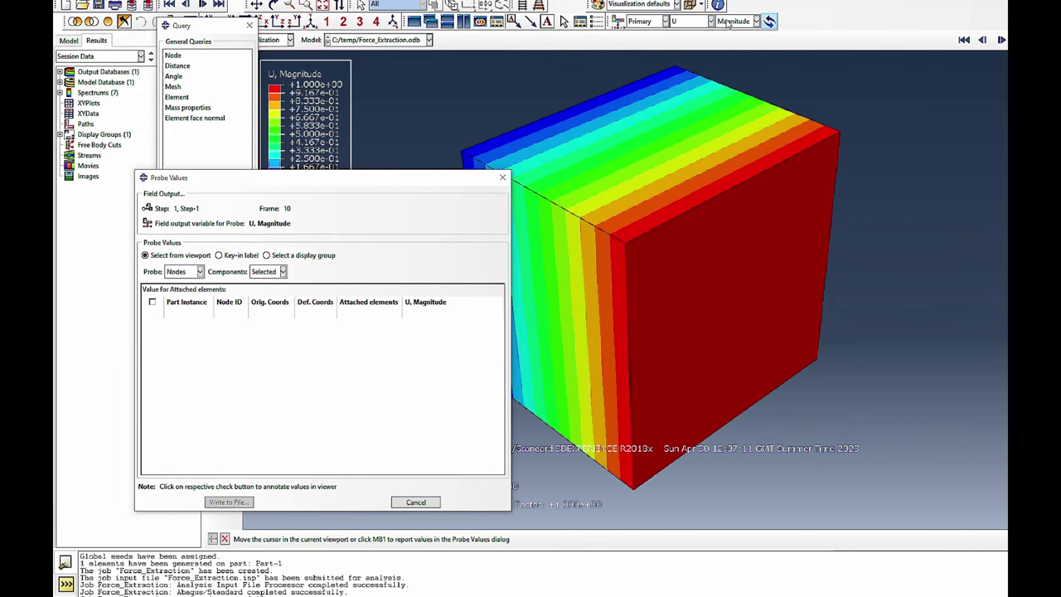
click(734, 20)
click(722, 44)
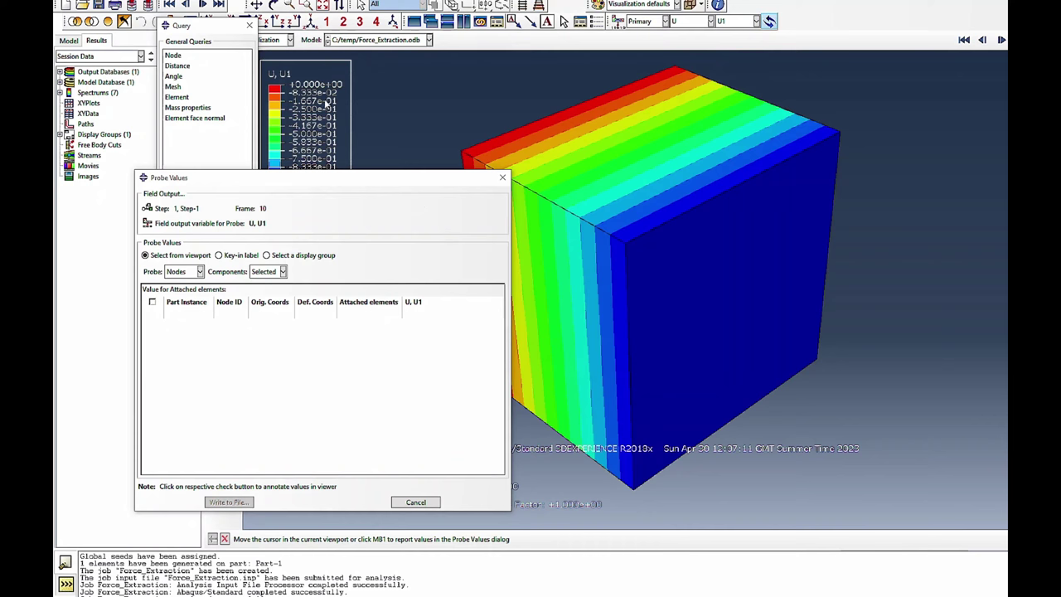
Step: Close the probe and query windows and check the earlier sum in Calculator
drag(328, 172, 299, 230)
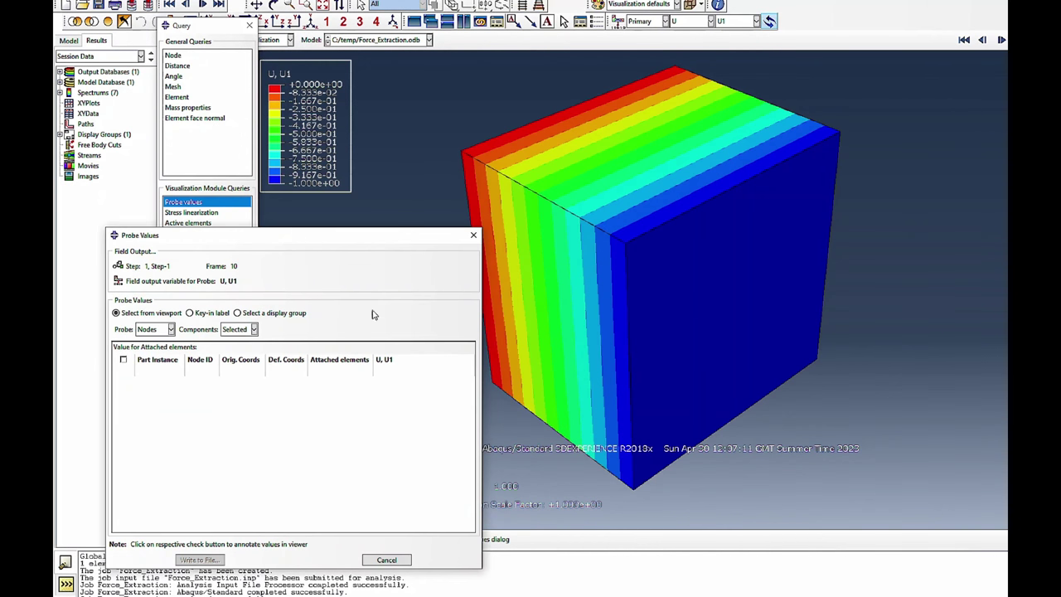
click(473, 234)
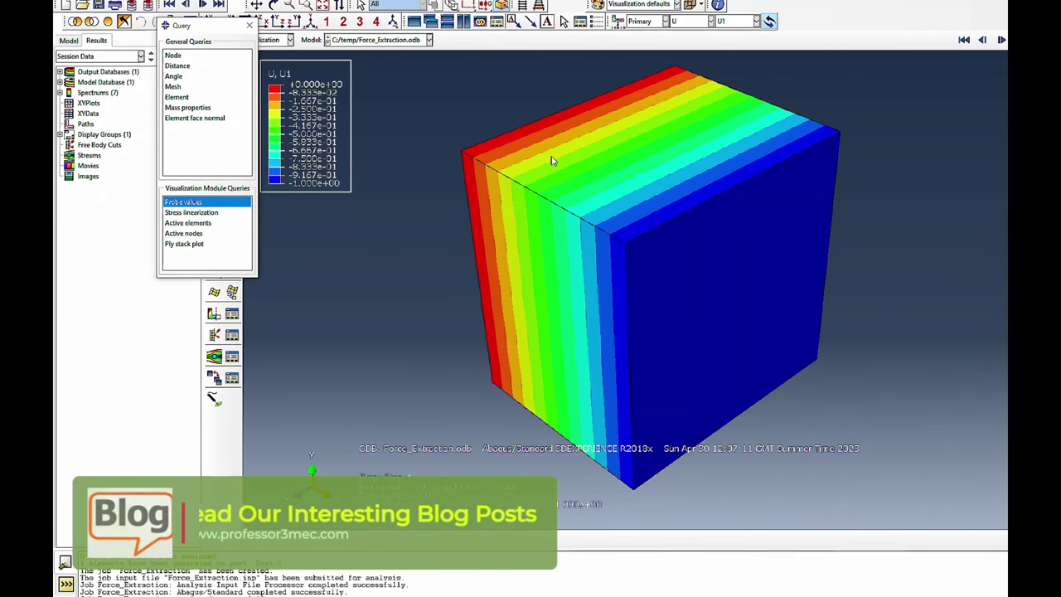
click(249, 26)
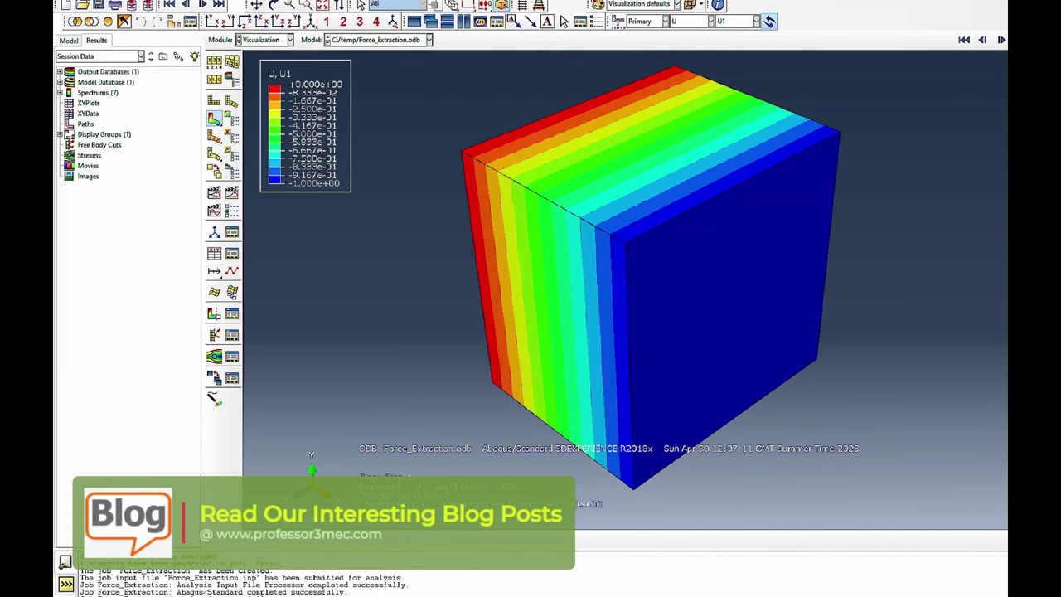
key(alt+Tab)
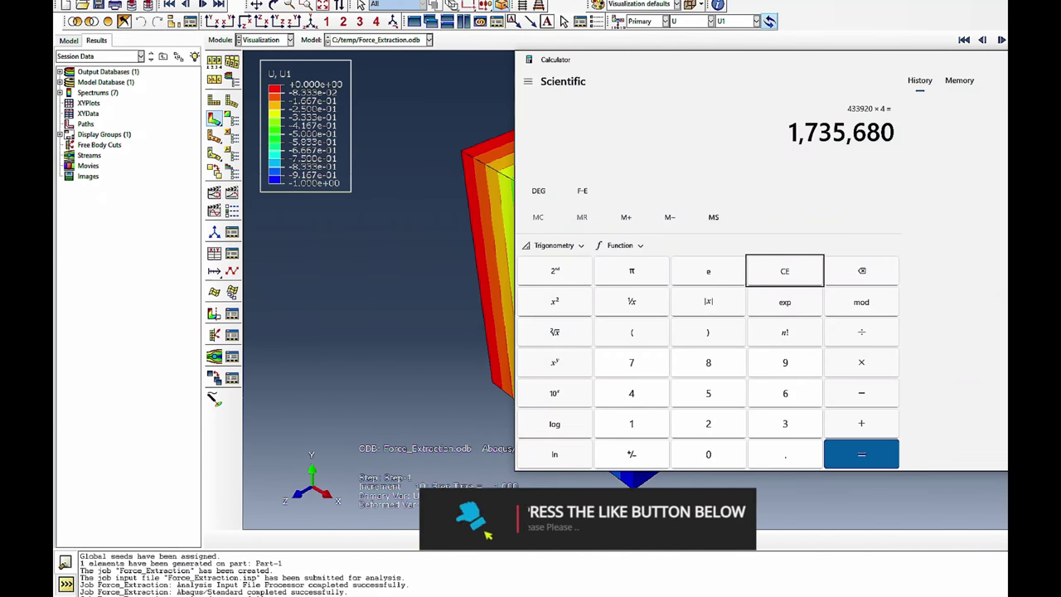
key(alt+Tab)
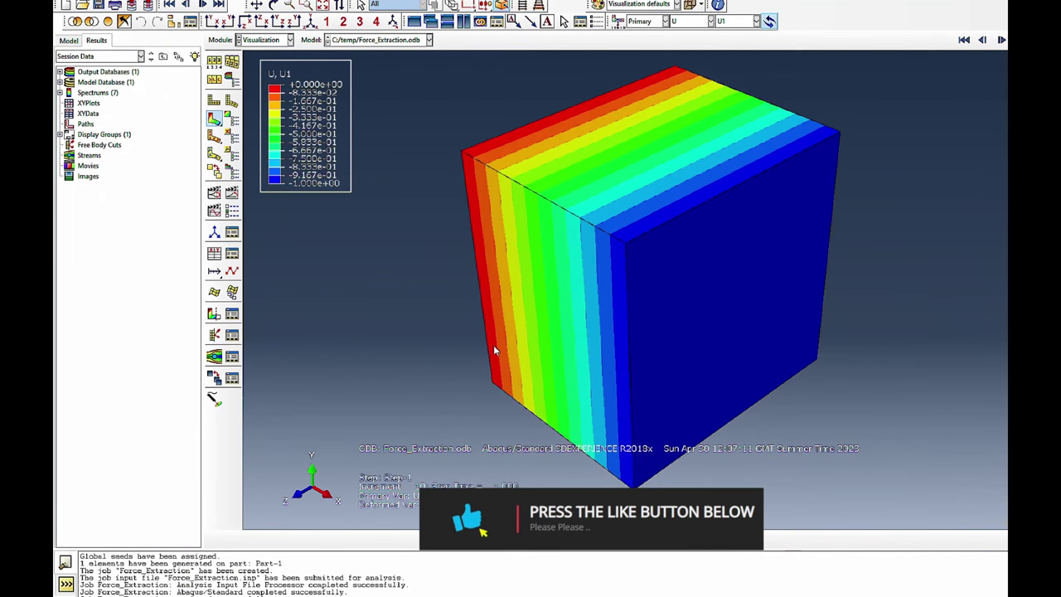
Step: Change the contour to reaction force RF, component RF1
click(711, 20)
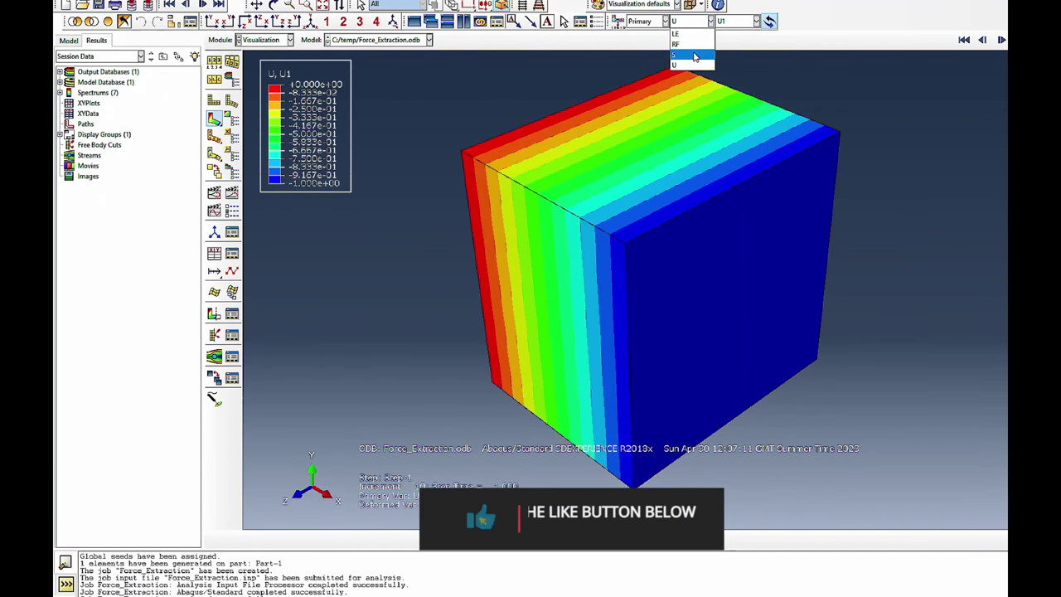
click(688, 43)
click(736, 21)
click(734, 41)
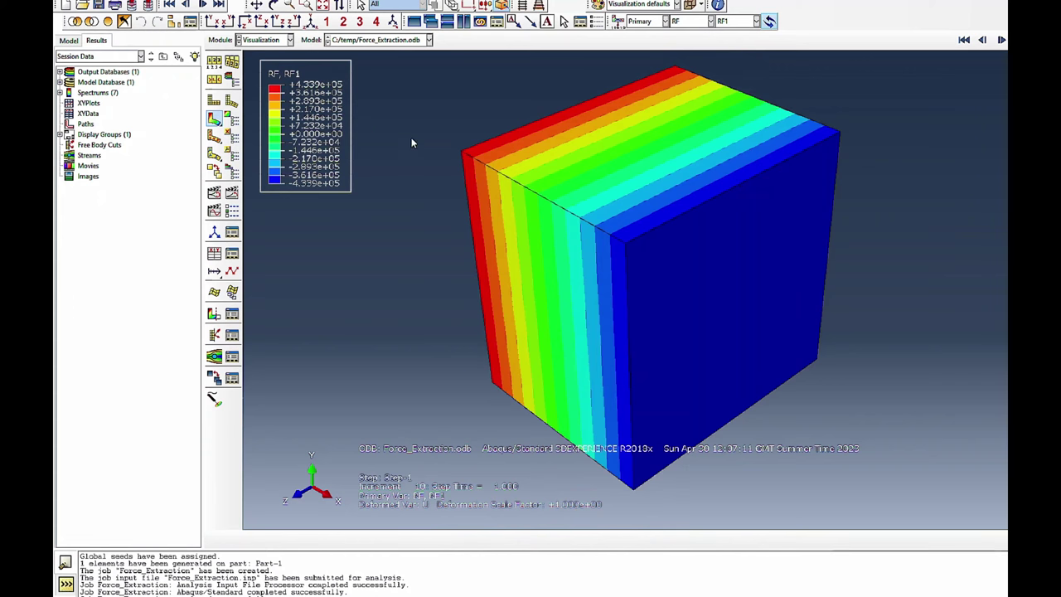
Step: In the Interaction module, create a reference point at 2.5, 2.5, 2.5
click(273, 41)
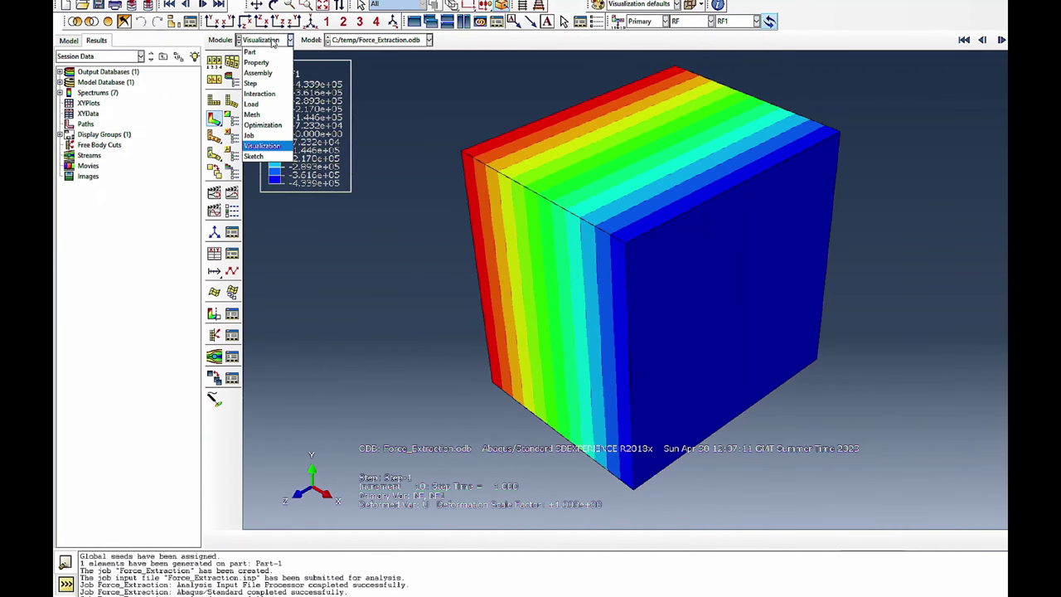
click(257, 95)
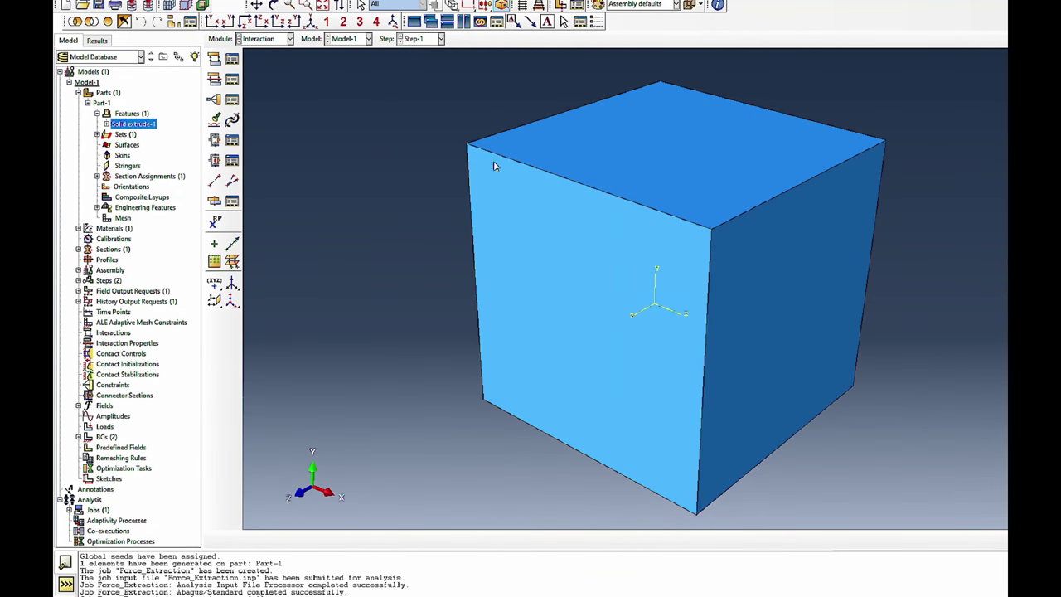
click(359, 0)
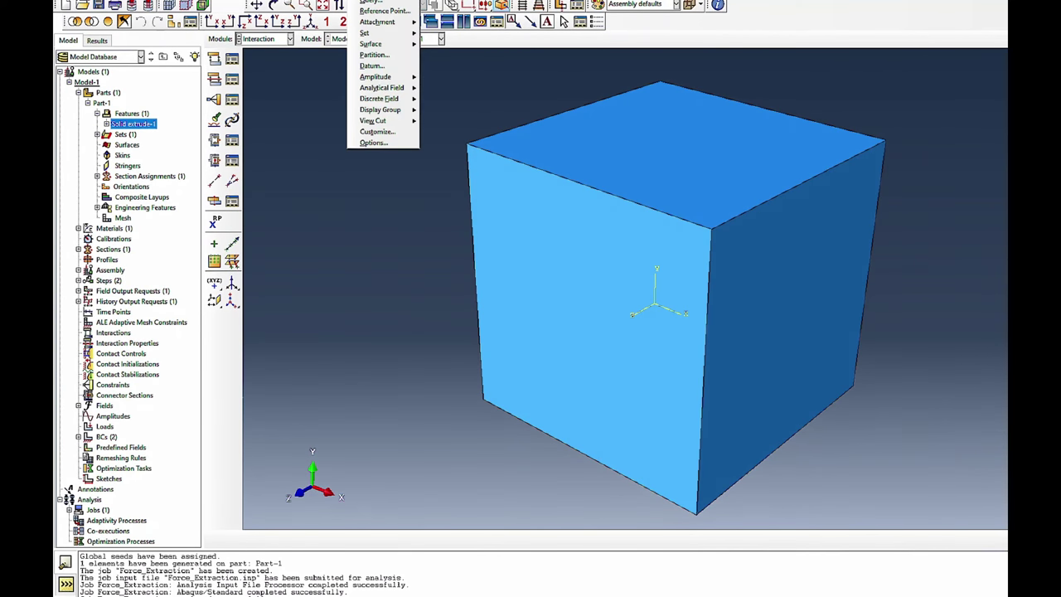
click(377, 8)
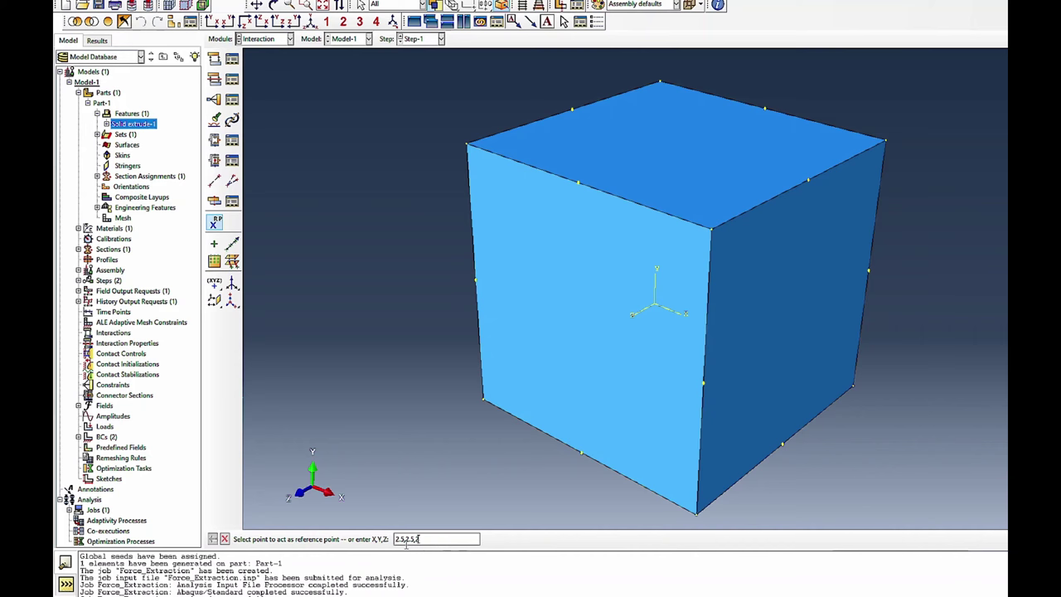
key(Return)
click(273, 4)
drag(756, 310, 697, 281)
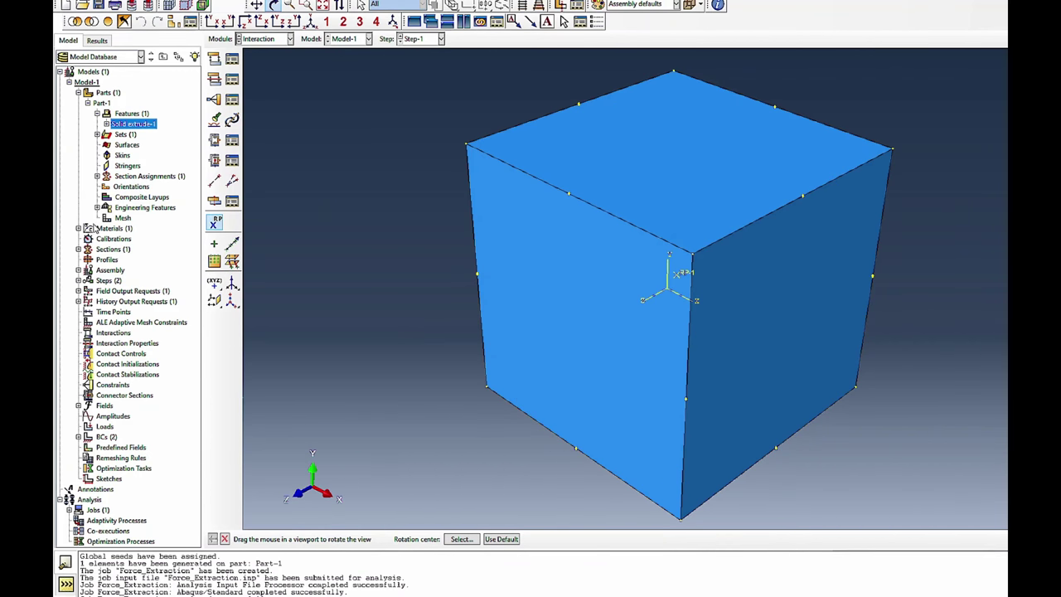
Step: Edit RP-1 in the model tree to move its X coordinate to 7.5
click(79, 271)
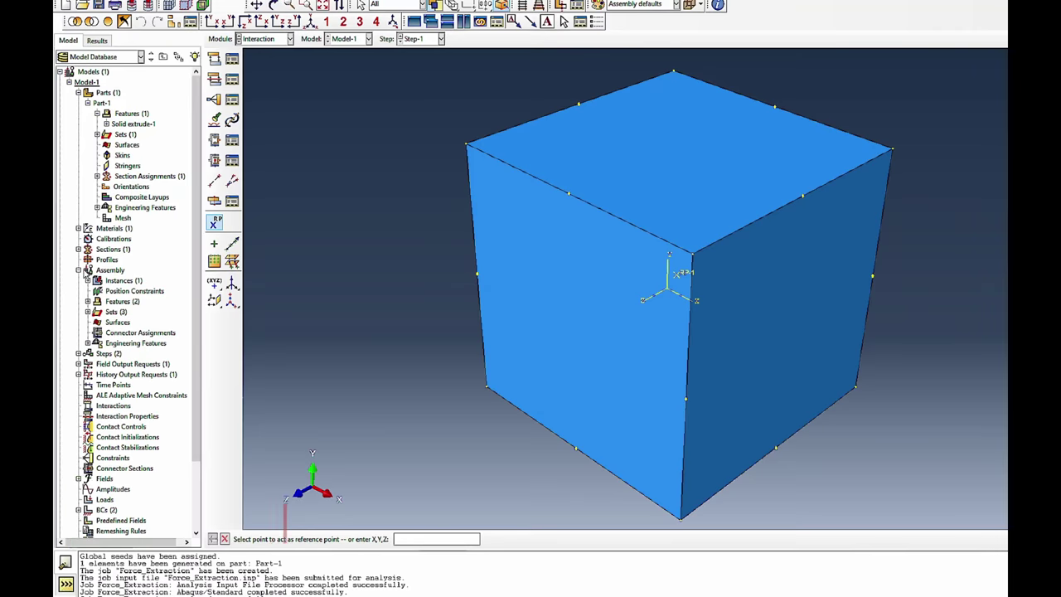
scroll(87, 248, down, 2)
click(88, 239)
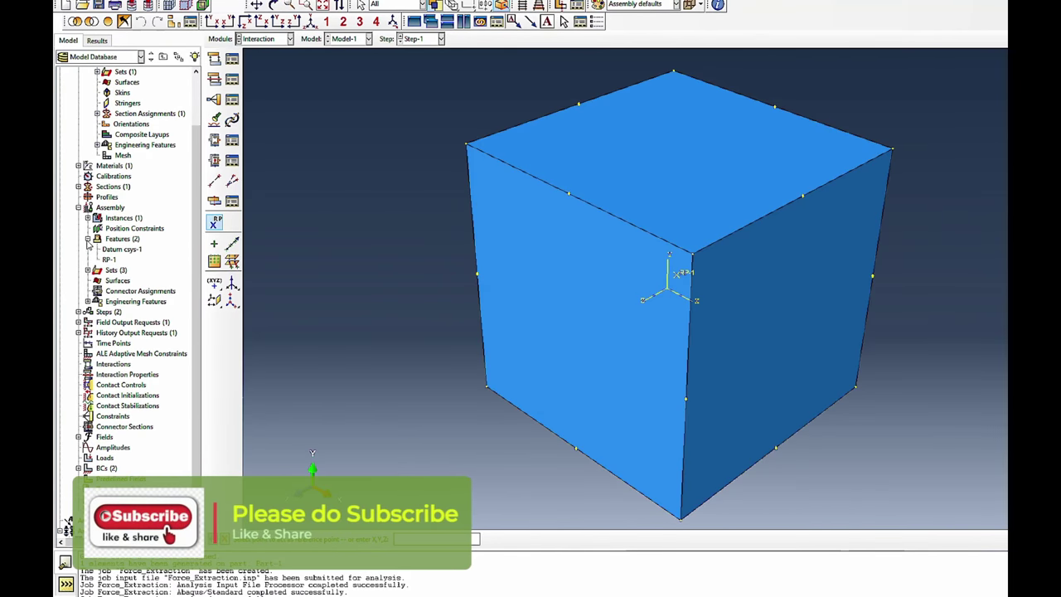
right_click(109, 260)
click(163, 278)
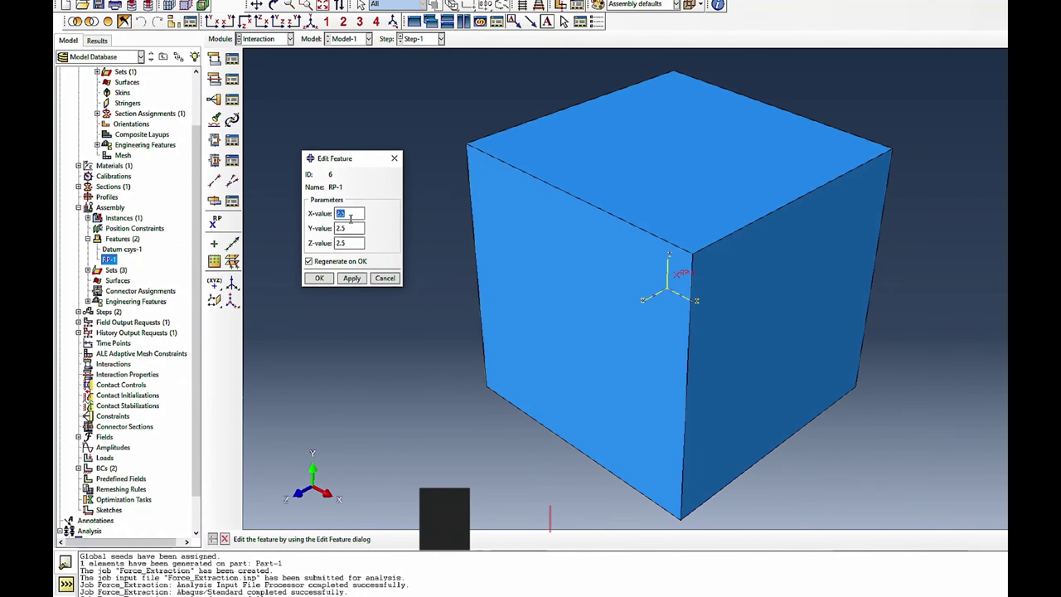
text(7.5)
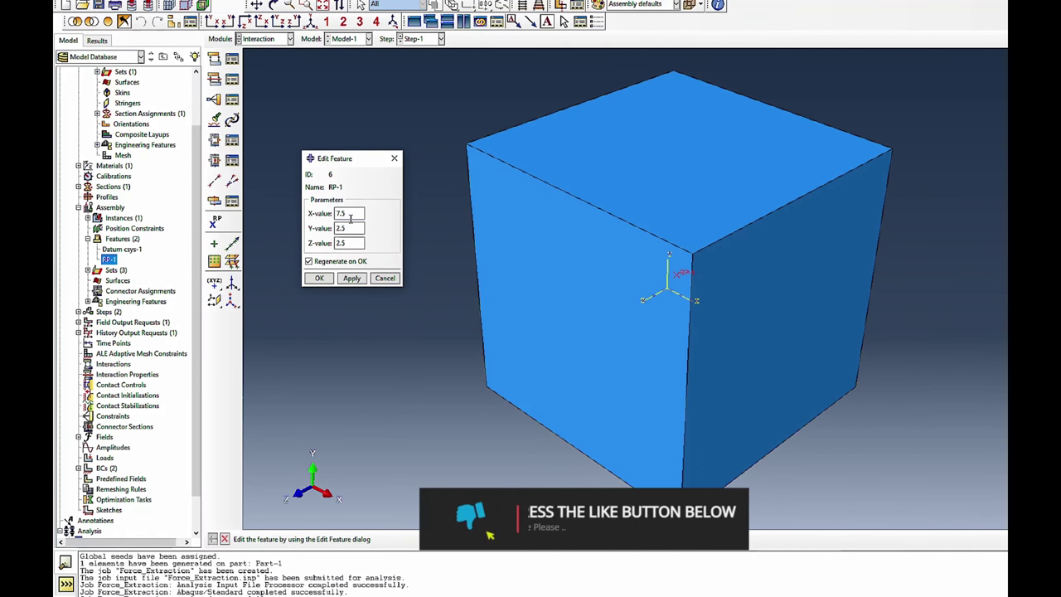
click(351, 278)
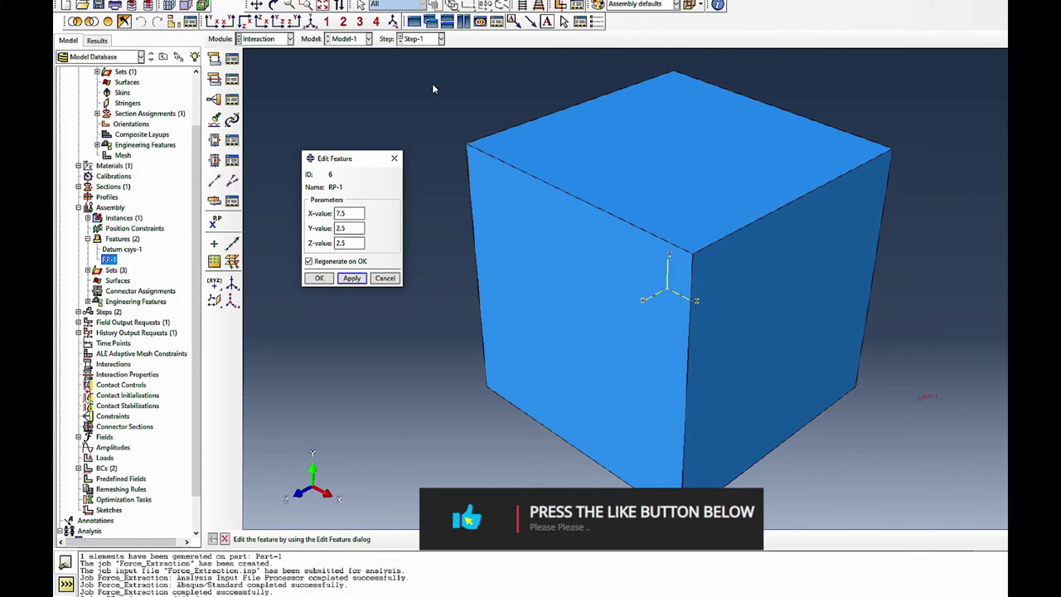
click(320, 278)
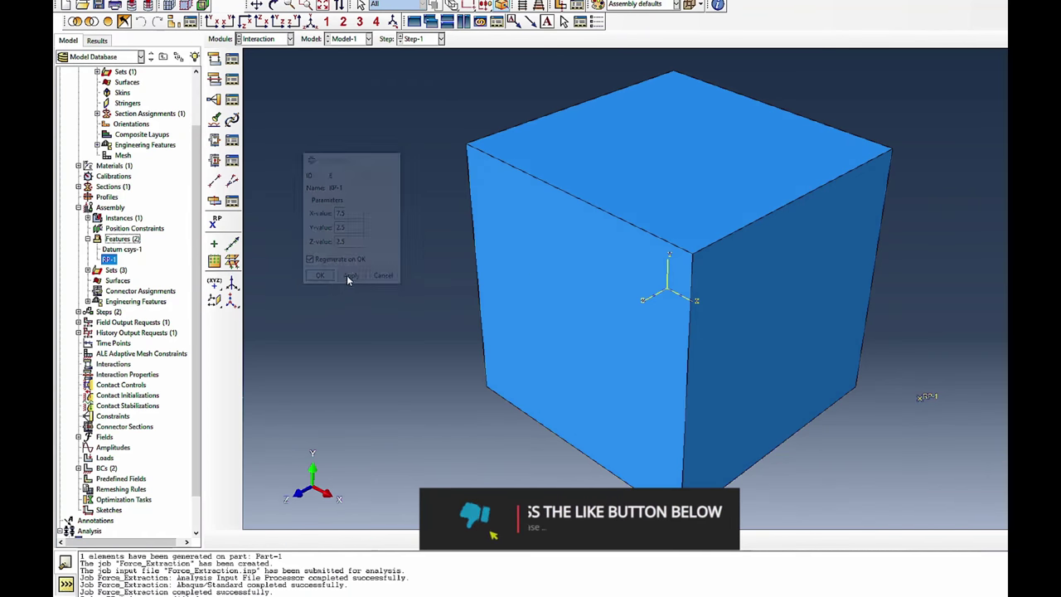
Step: Create a coupling constraint with RP-1 as control point and the cube's right face as surface
click(214, 100)
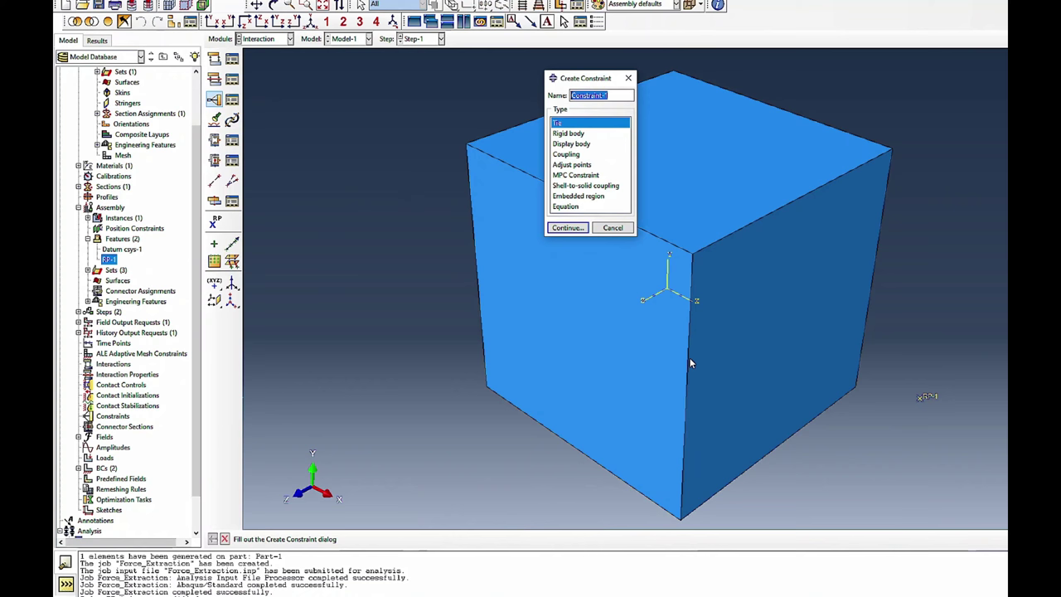
click(567, 154)
click(567, 227)
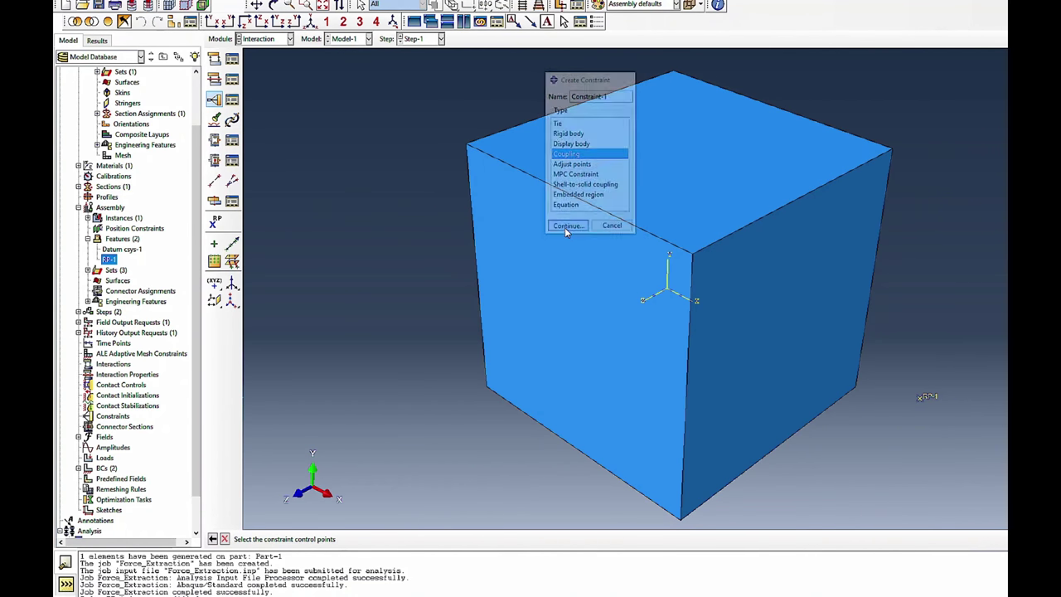
click(922, 399)
click(444, 539)
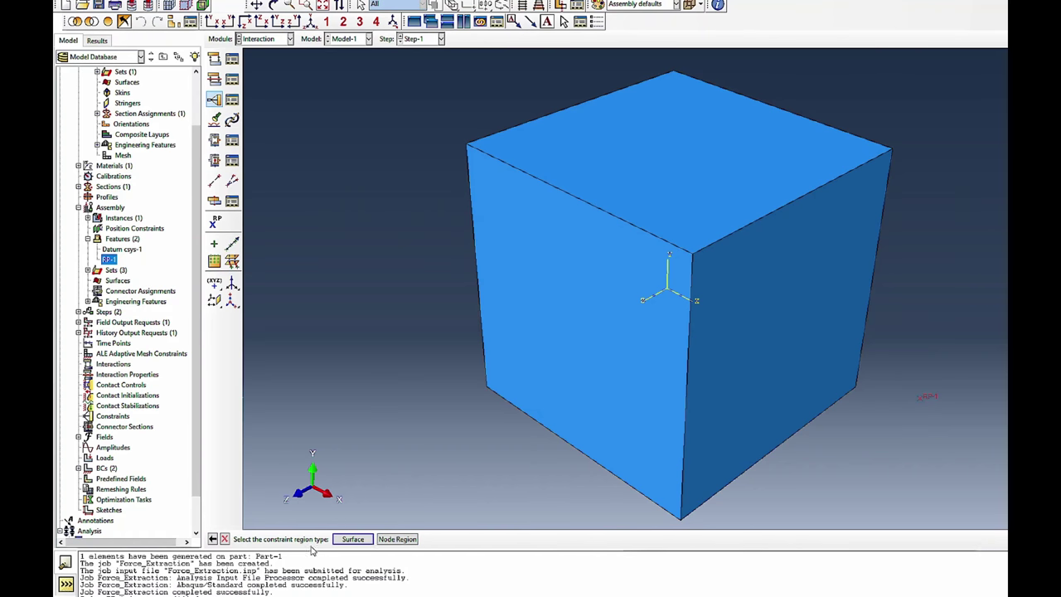
click(353, 539)
click(748, 326)
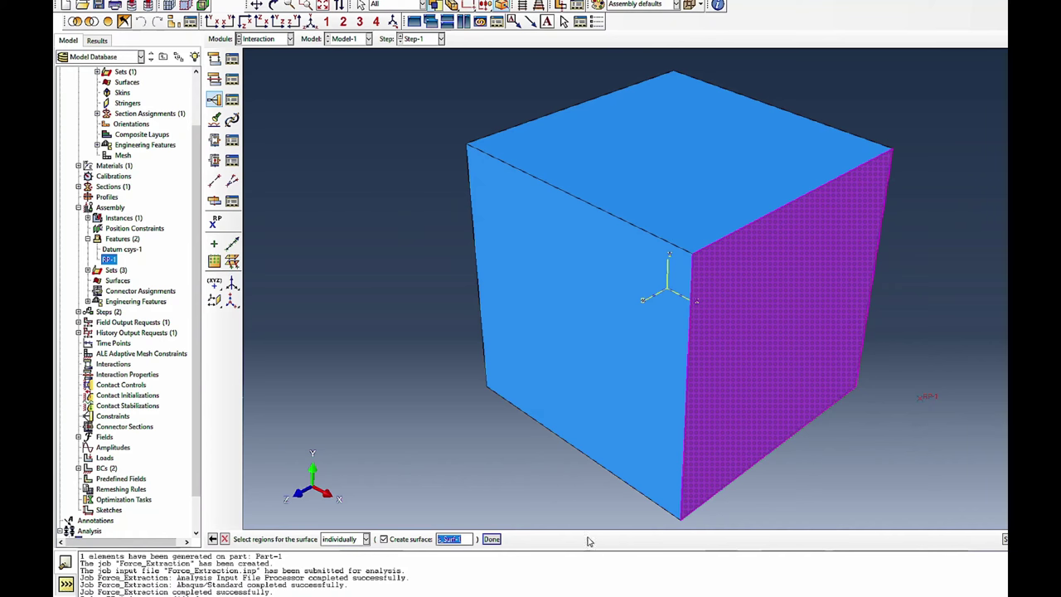
click(493, 539)
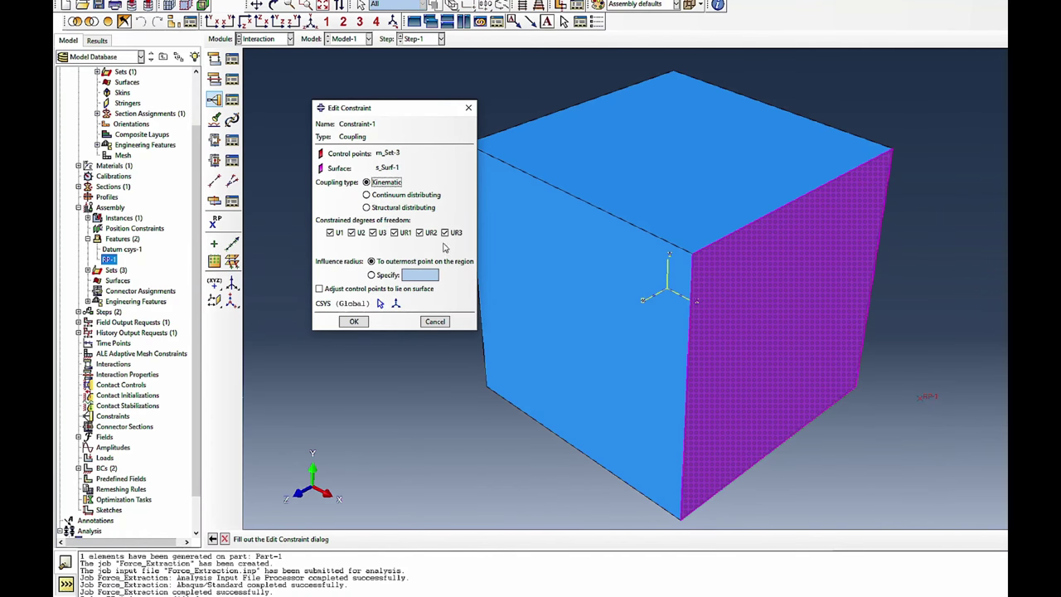
click(354, 321)
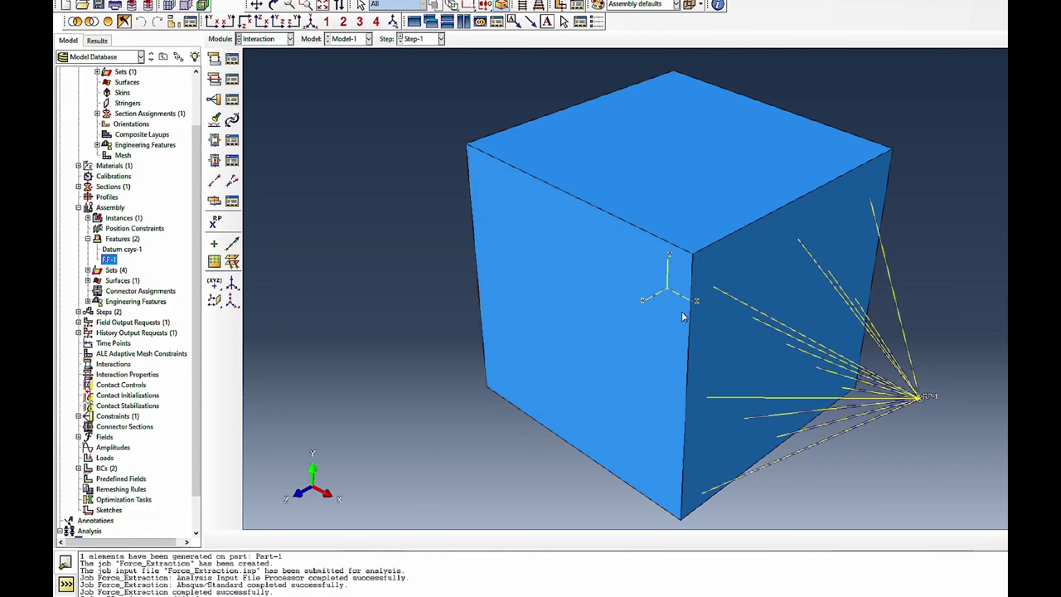
Step: In the Load module, change BC-2's region from the right face to RP-1
click(265, 39)
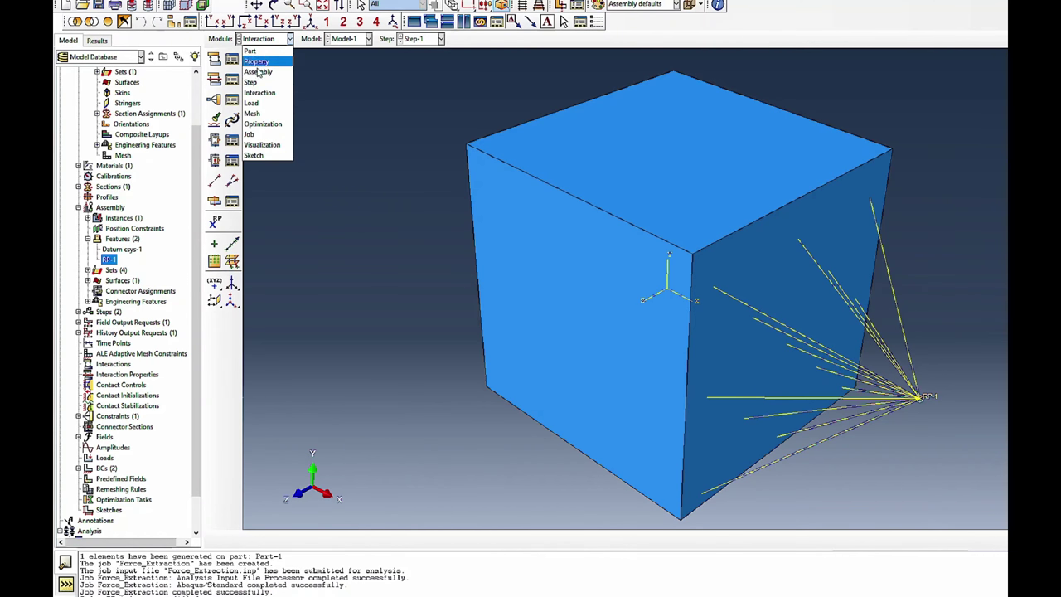
click(250, 105)
click(233, 97)
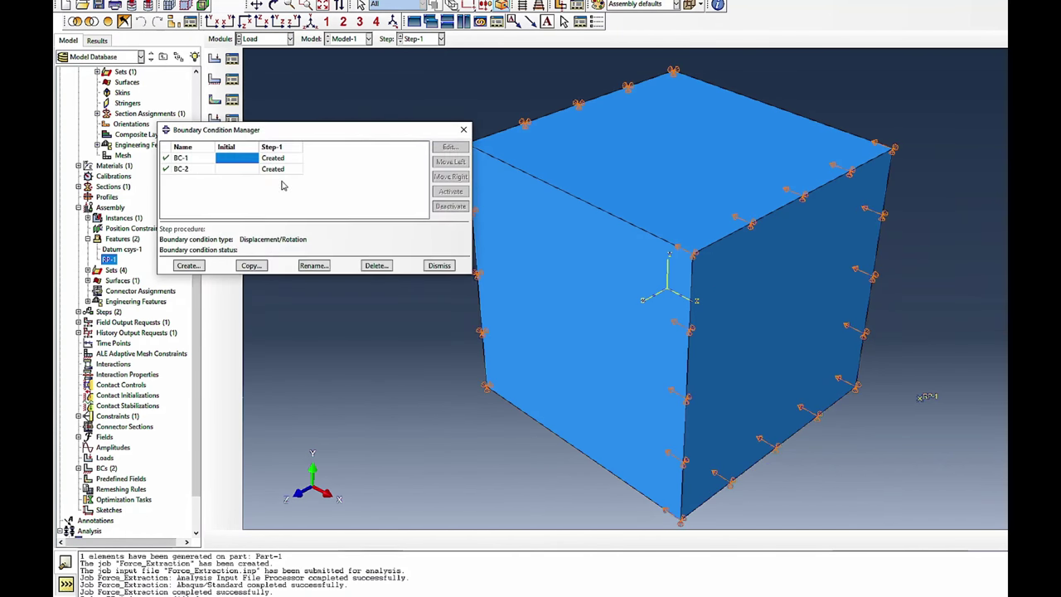
click(282, 170)
click(447, 147)
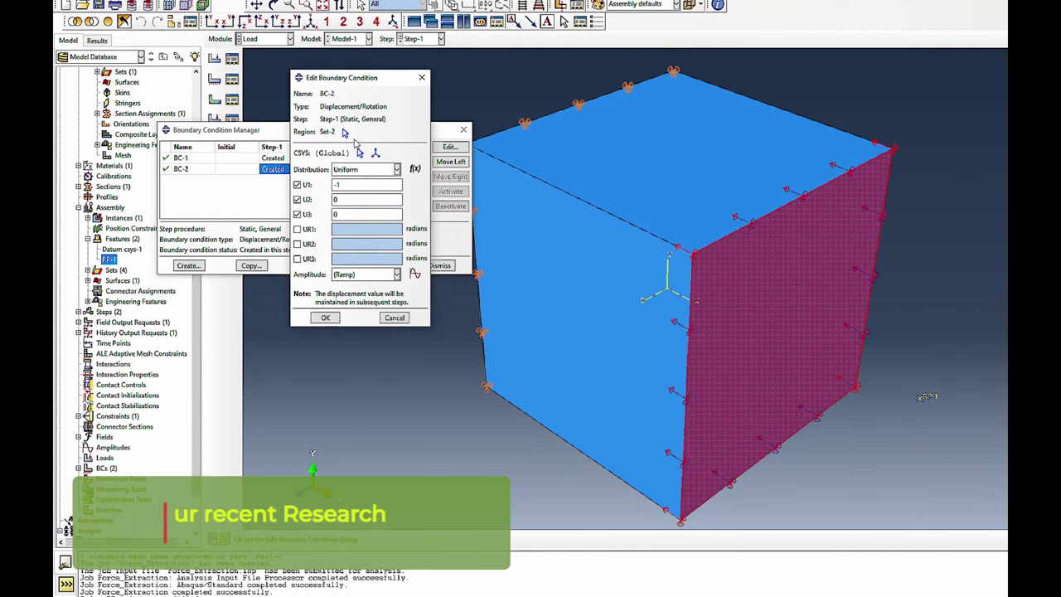
click(344, 133)
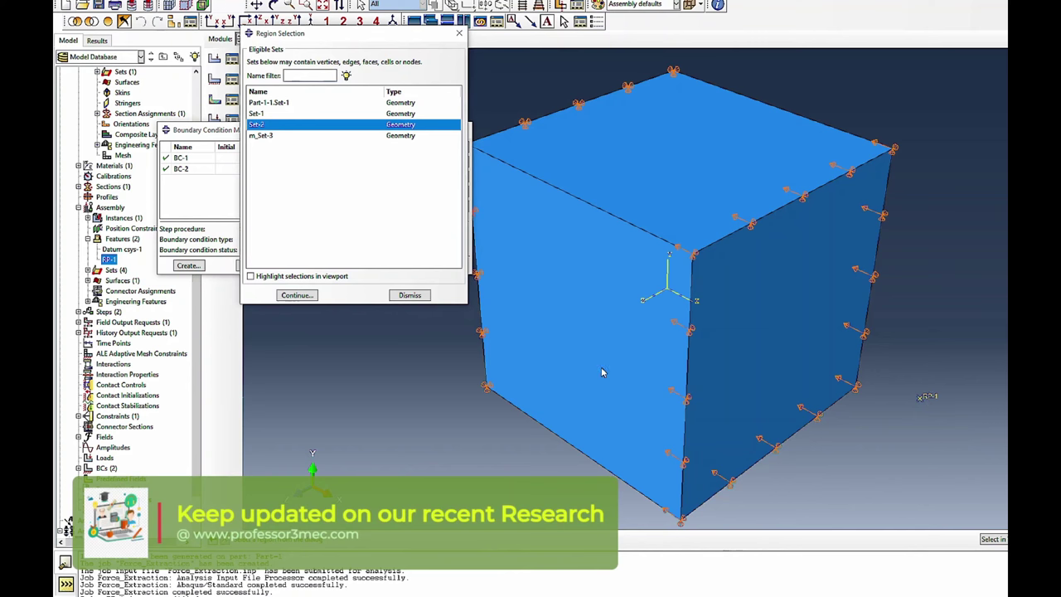
click(410, 295)
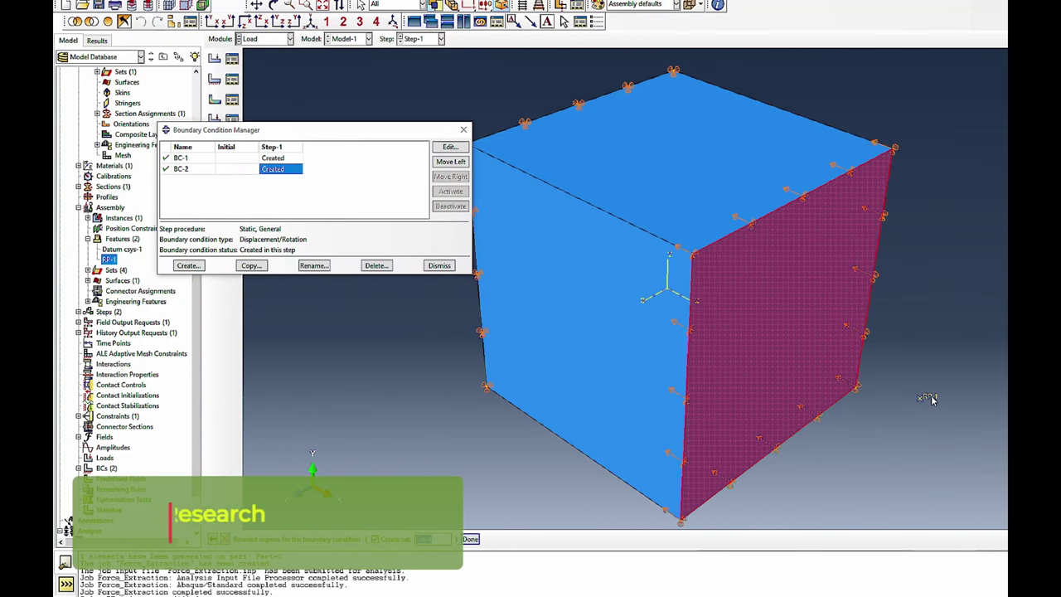
click(470, 539)
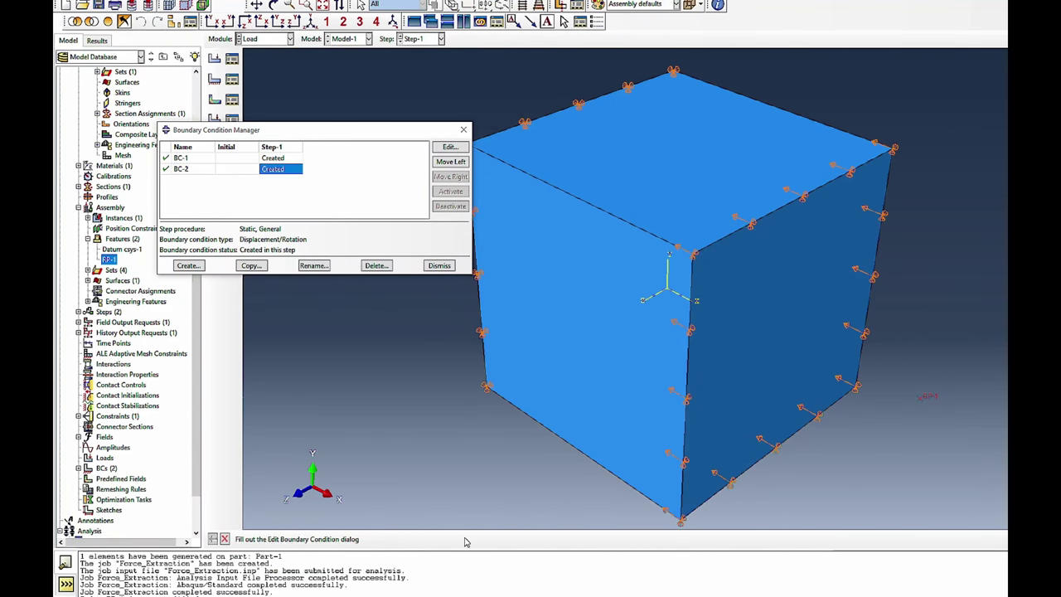
click(325, 323)
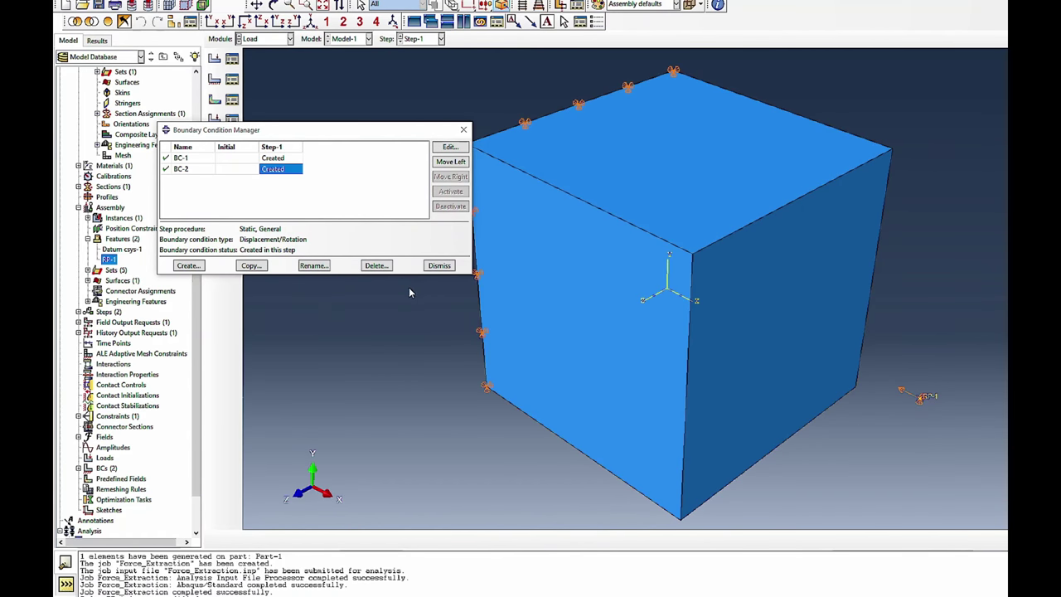
click(439, 265)
Step: Resubmit Force_Extraction, overwriting old files, and monitor it until Completed
click(265, 42)
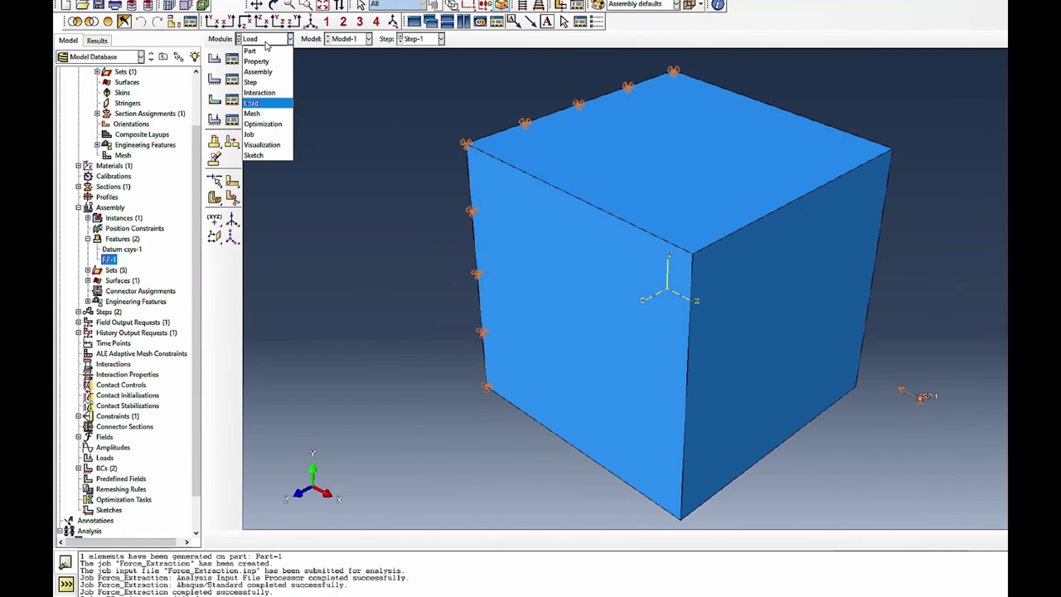
click(255, 134)
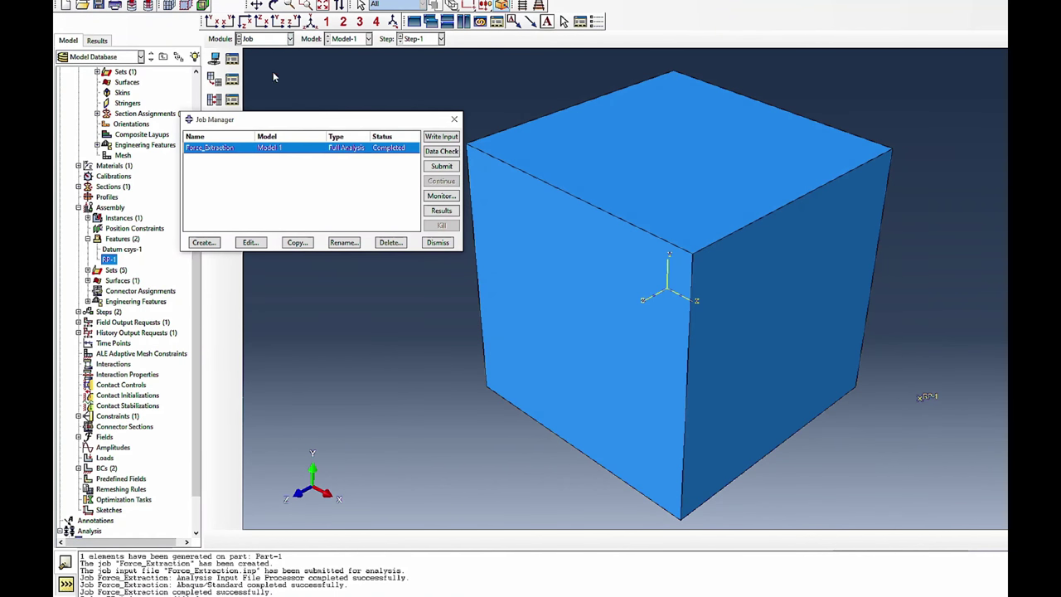
click(441, 166)
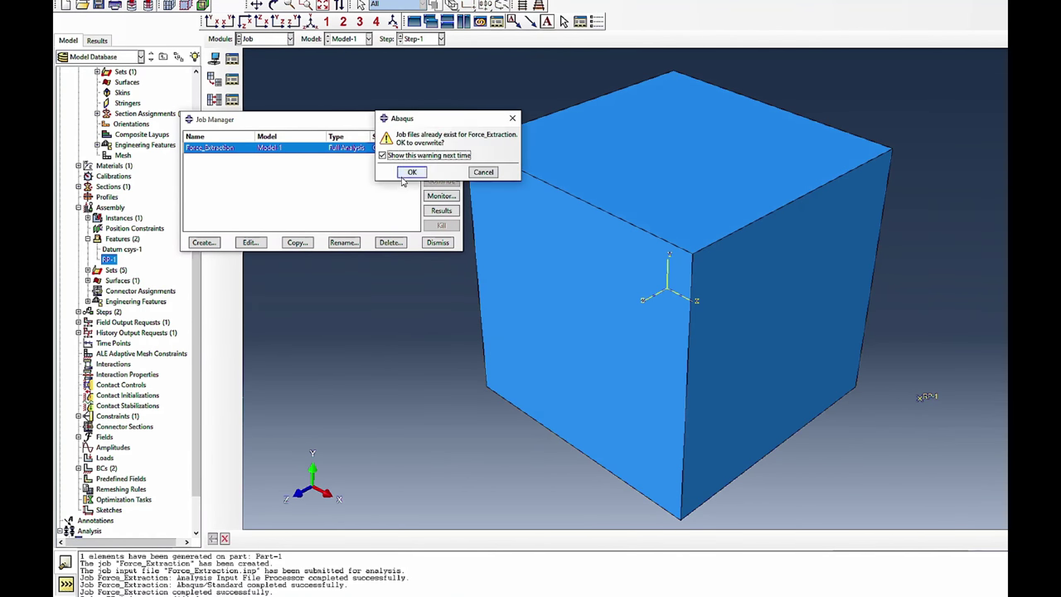
click(407, 171)
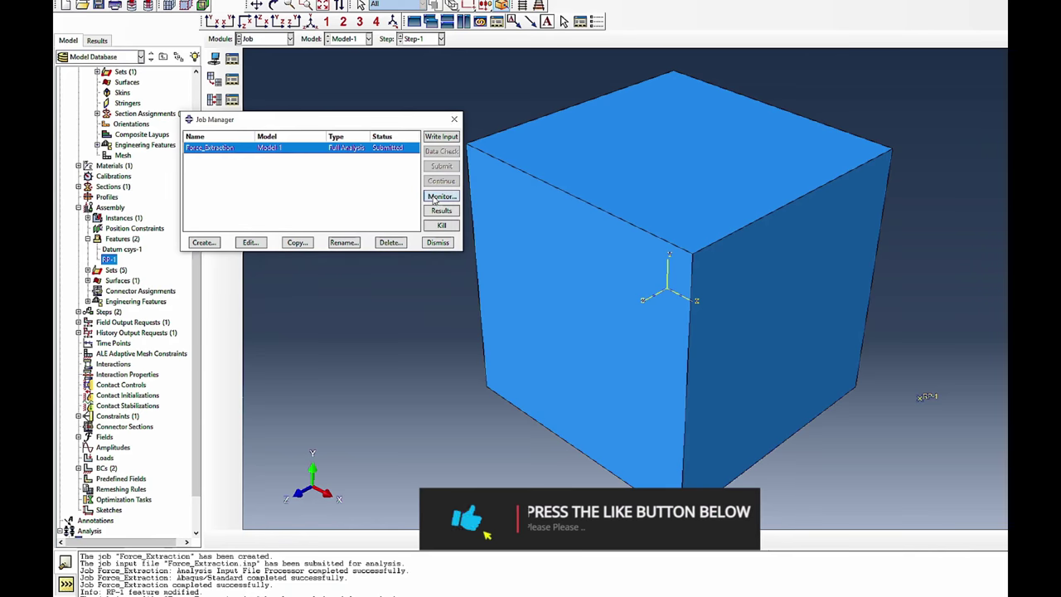
click(441, 197)
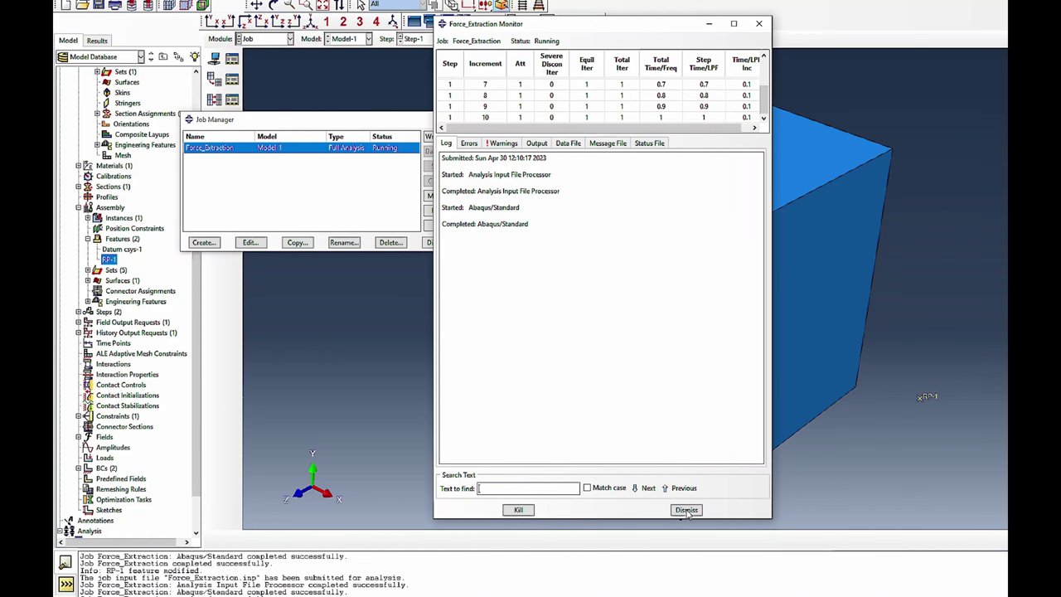
click(409, 218)
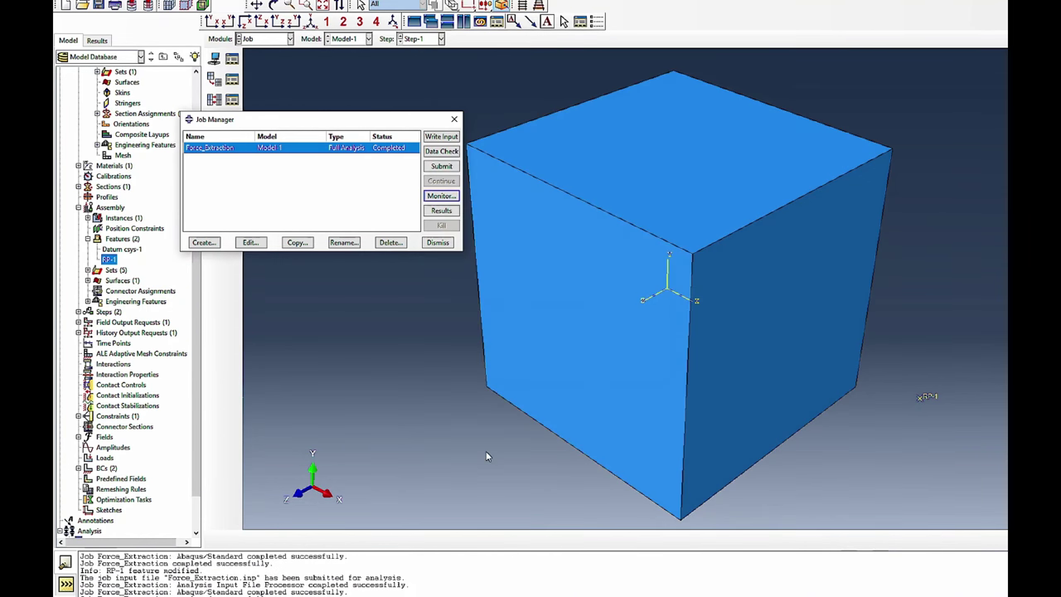
Step: Open Force_Extraction.odb results and contour the deformed cube by RF1
click(427, 211)
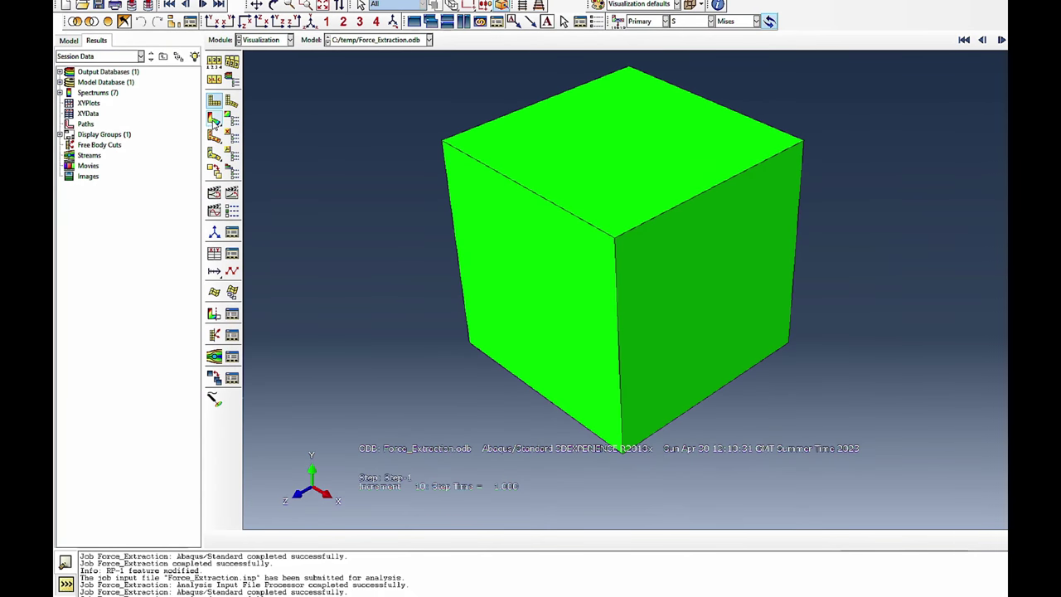
click(213, 120)
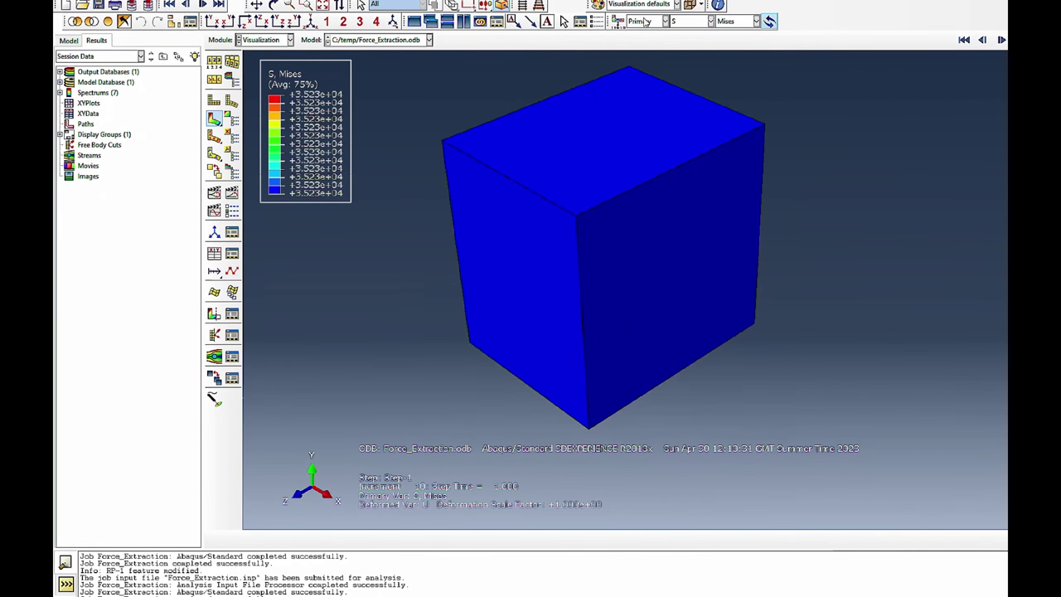
click(683, 21)
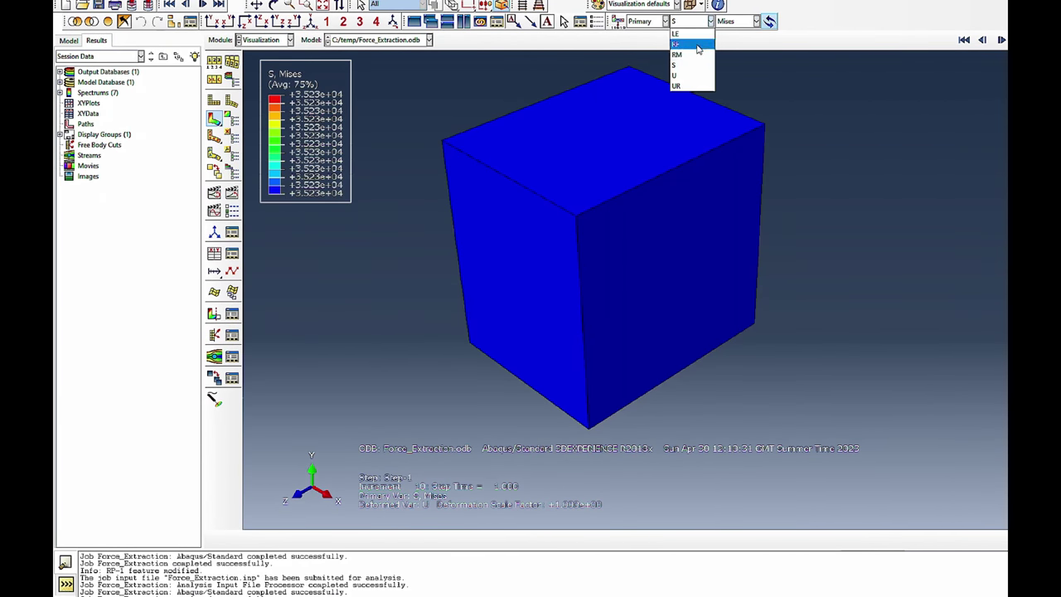
click(677, 44)
click(736, 21)
click(723, 44)
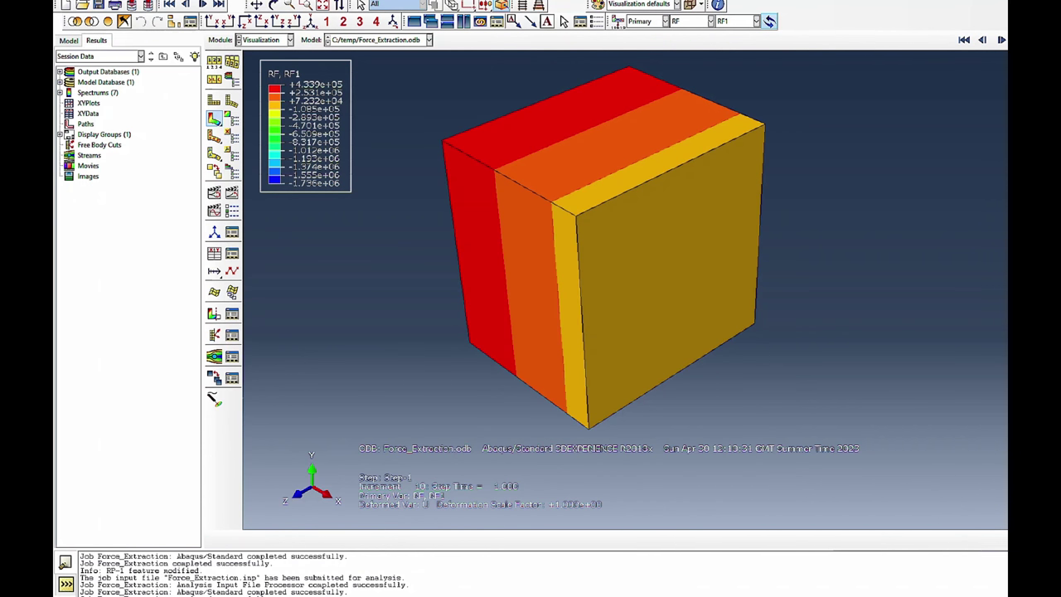
Step: Create XY data from ODB field output at Unique Nodal positions for RF1
click(340, 2)
mouse_move(329, 44)
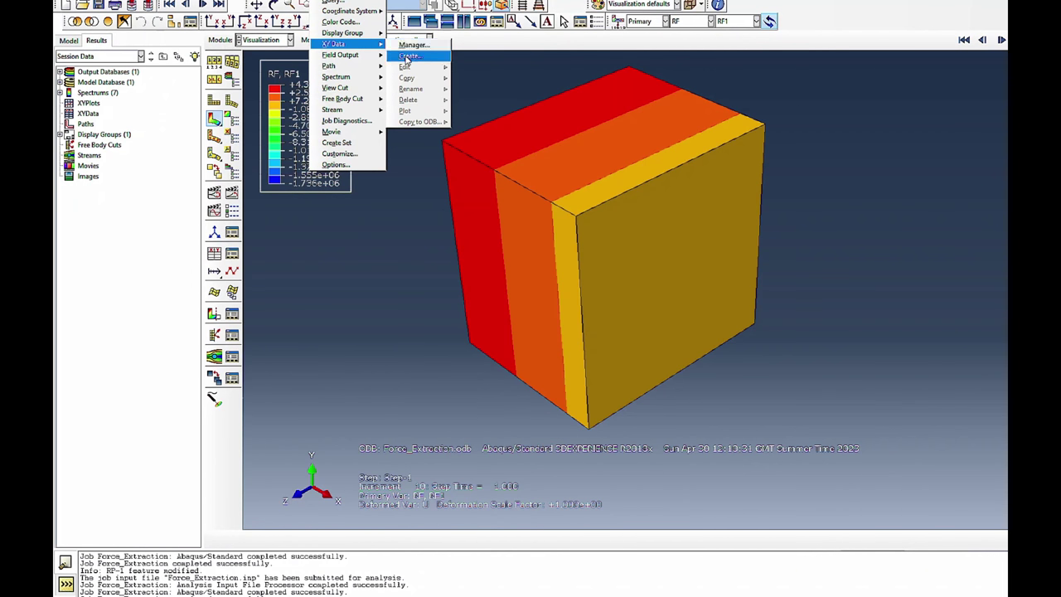
click(409, 56)
click(419, 136)
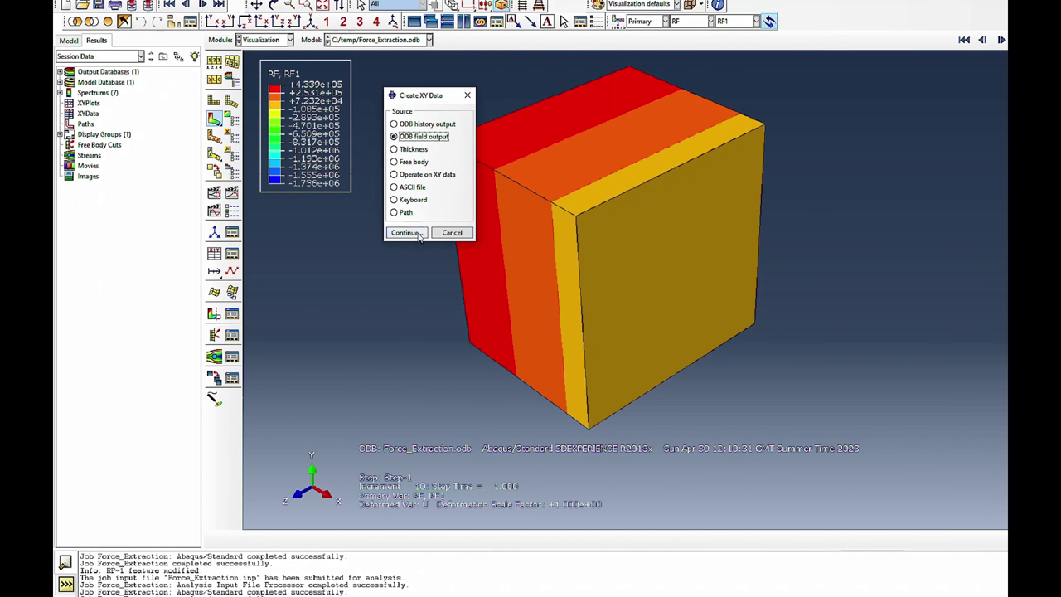
click(405, 233)
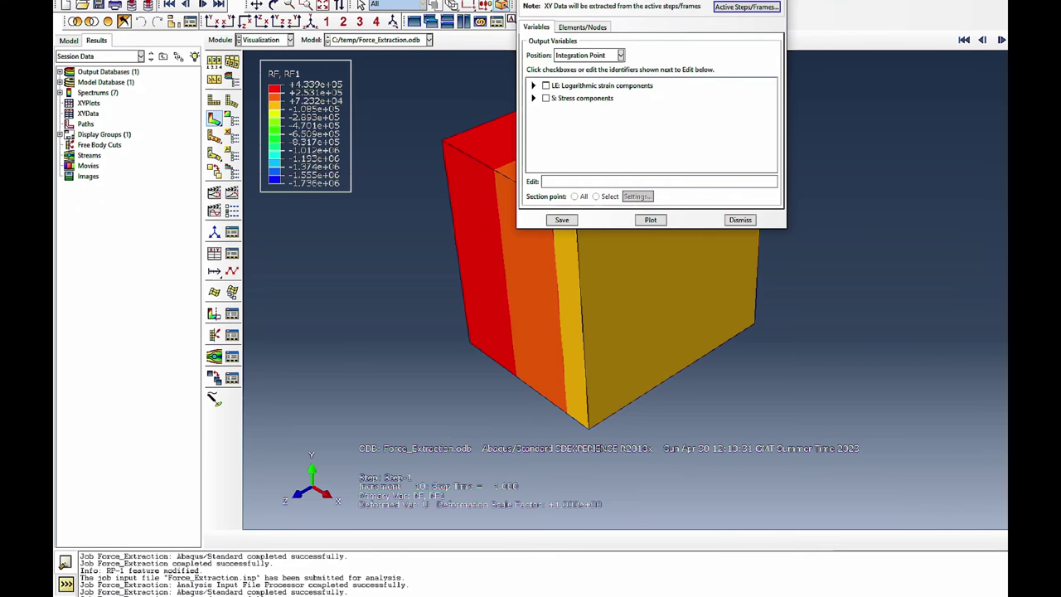
click(585, 162)
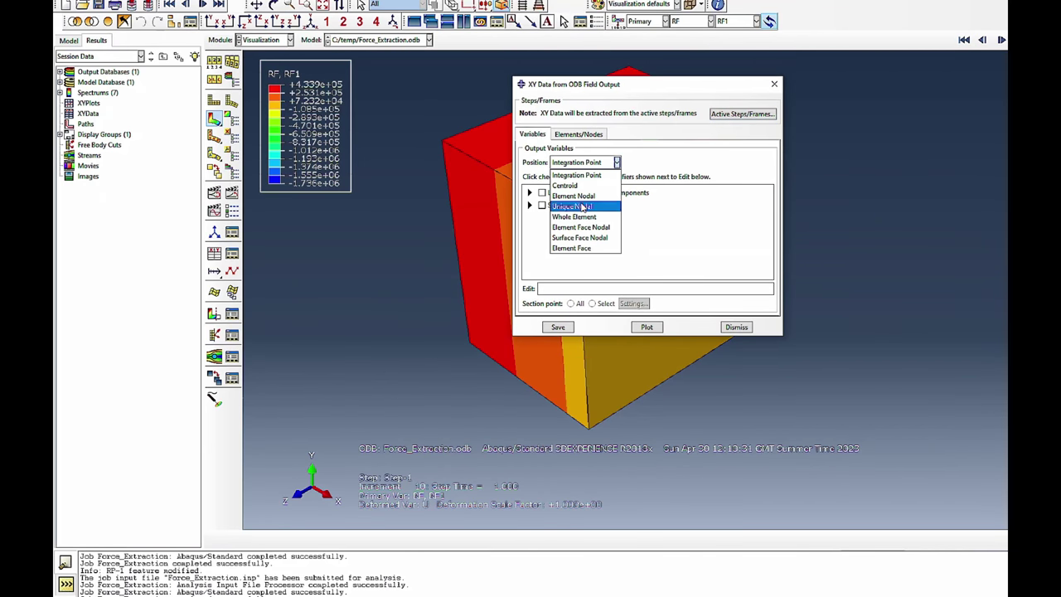
click(585, 206)
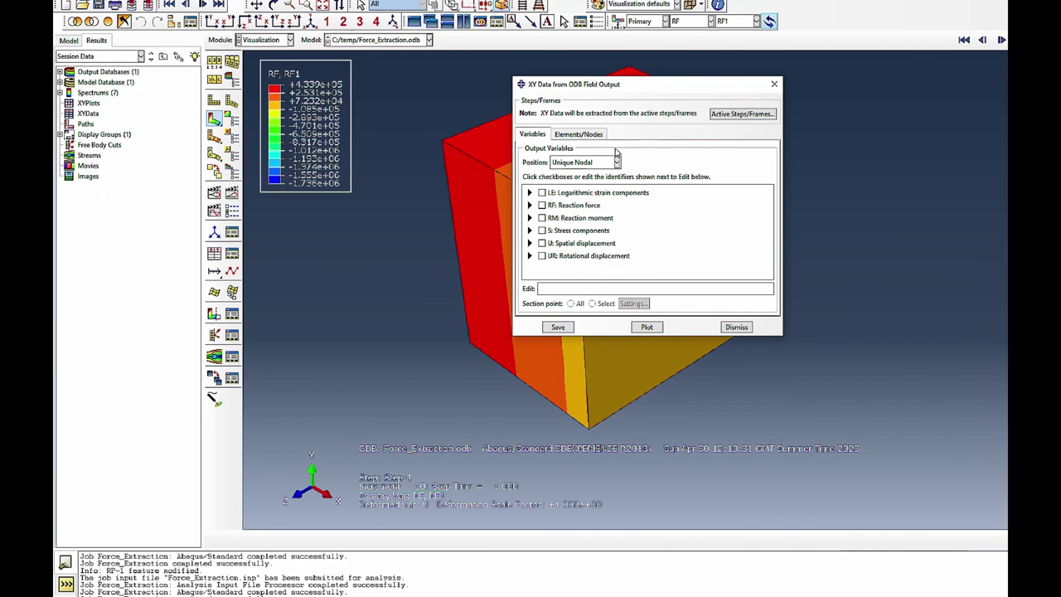
click(530, 205)
click(555, 225)
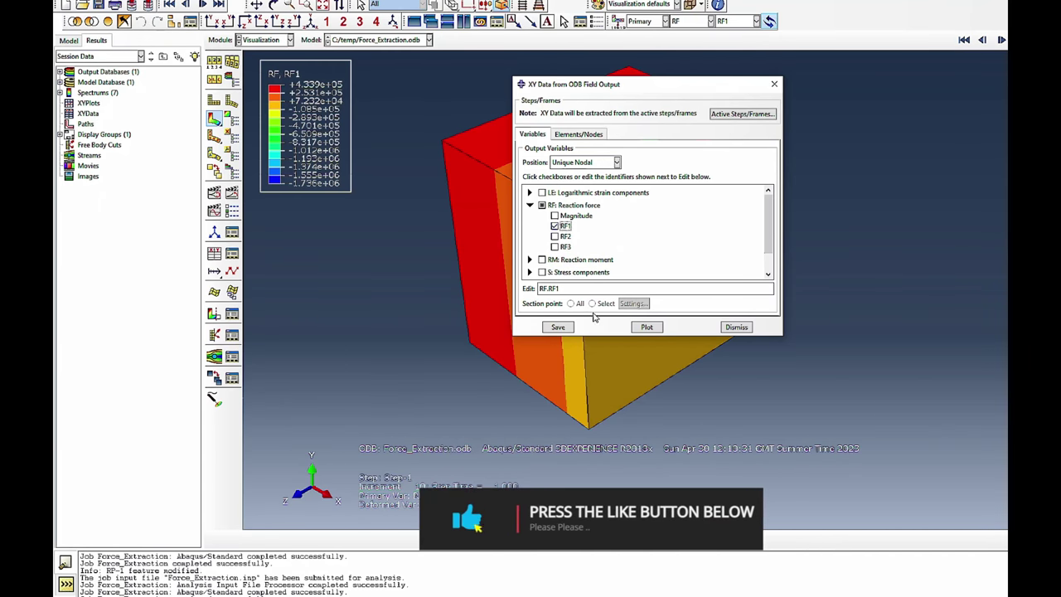
Step: Select node set PART-1-1.SET-4 and plot RF1 against time
click(578, 133)
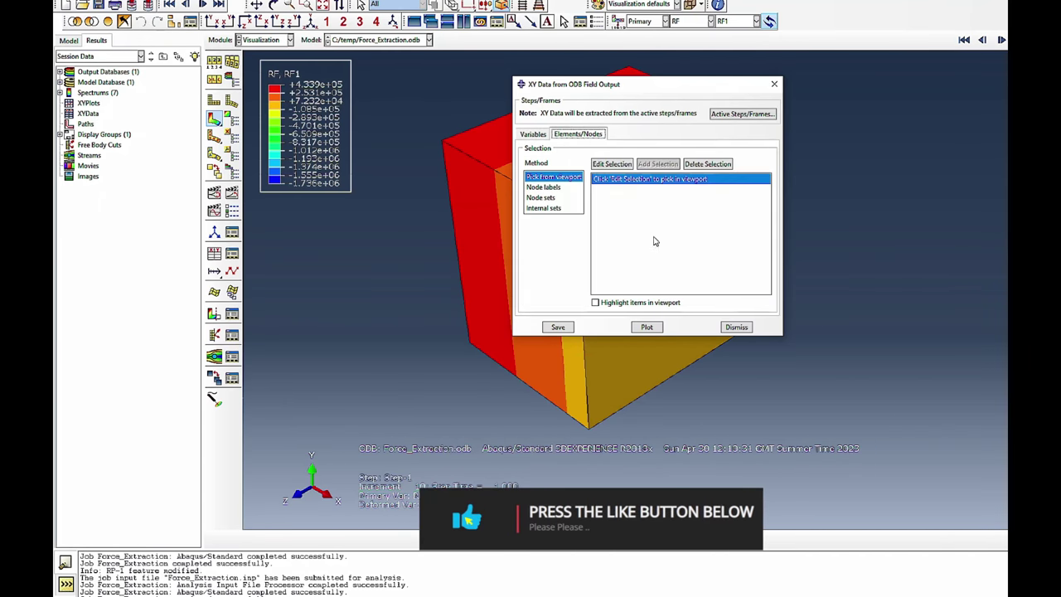
click(544, 208)
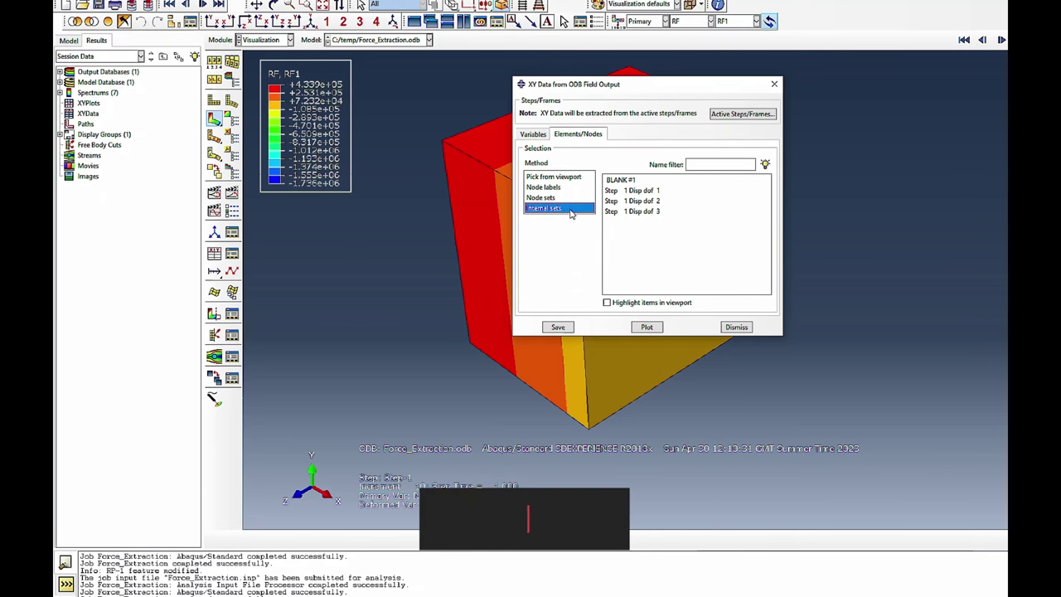
click(567, 199)
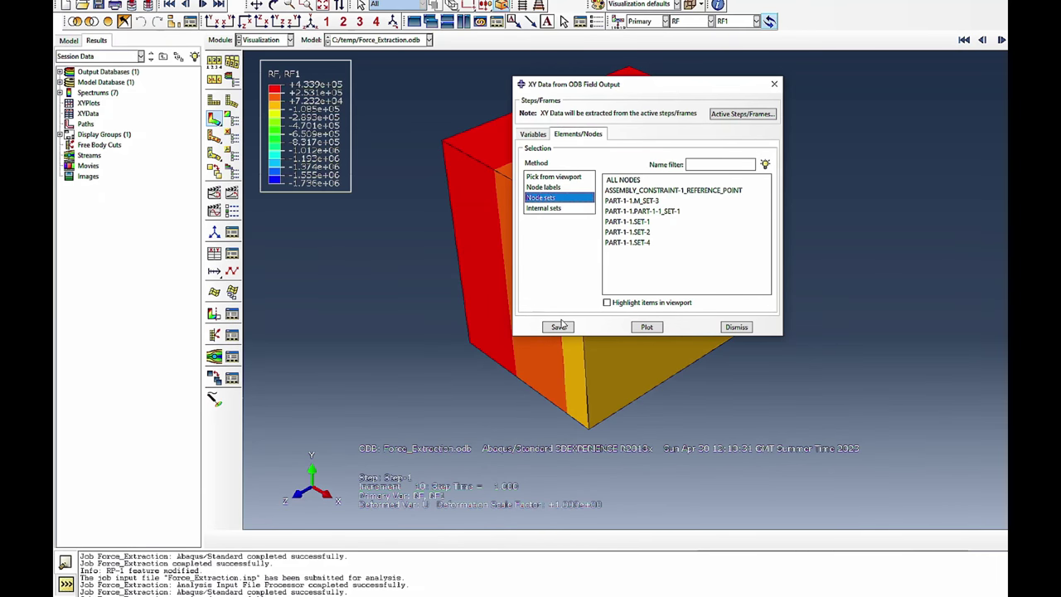
click(606, 304)
drag(621, 86, 407, 68)
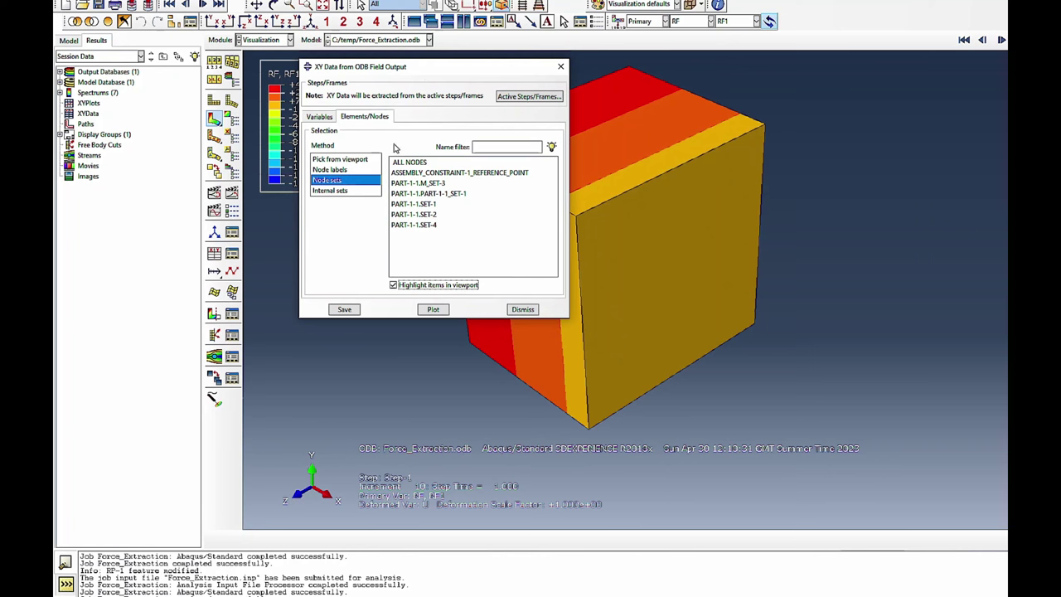
click(415, 226)
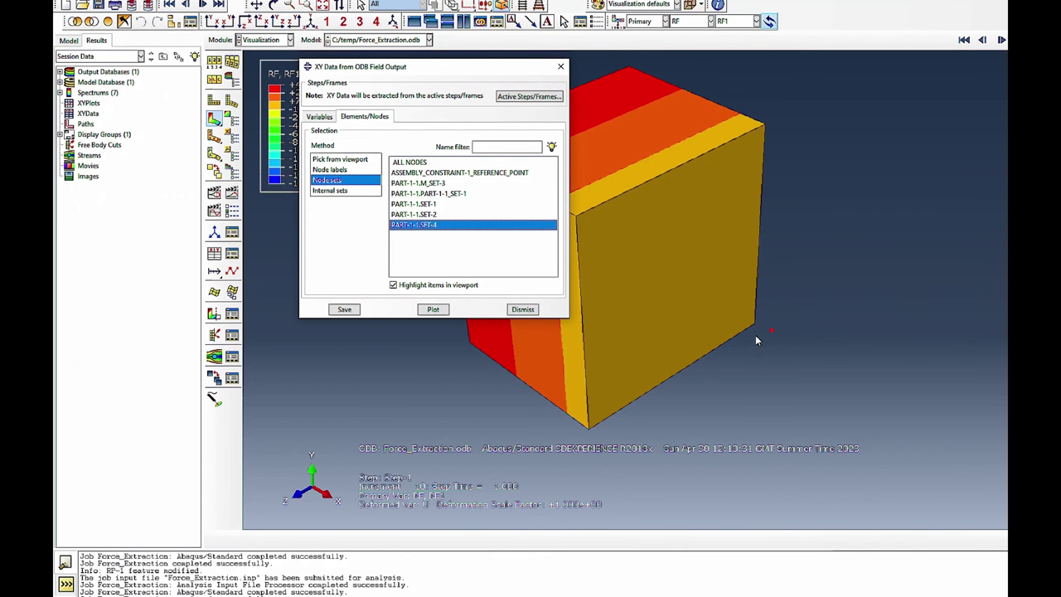
click(434, 311)
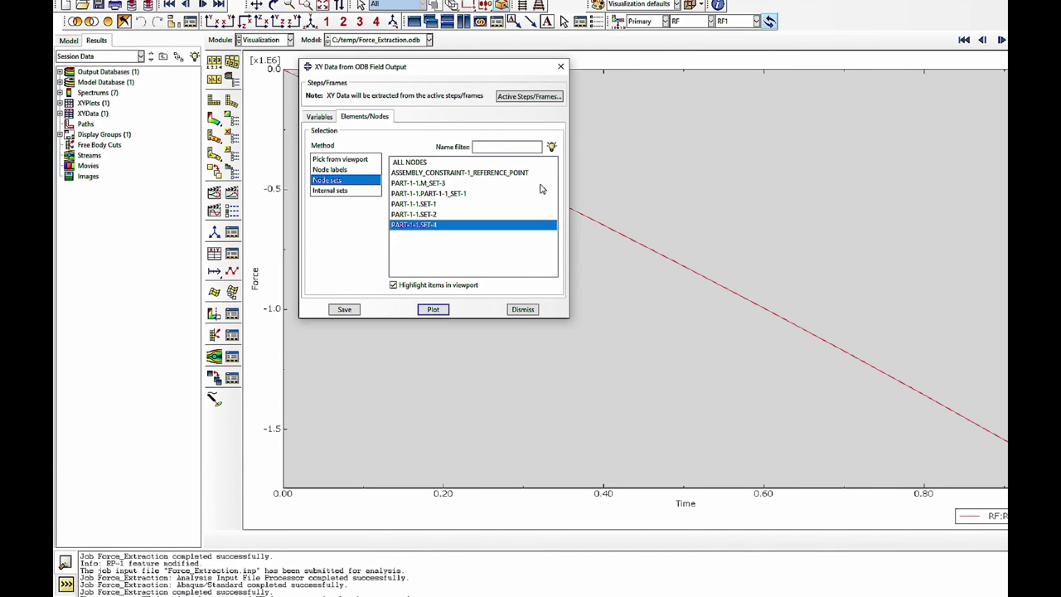
Step: Close the XY data window and probe the curve's end value at time 1
click(560, 66)
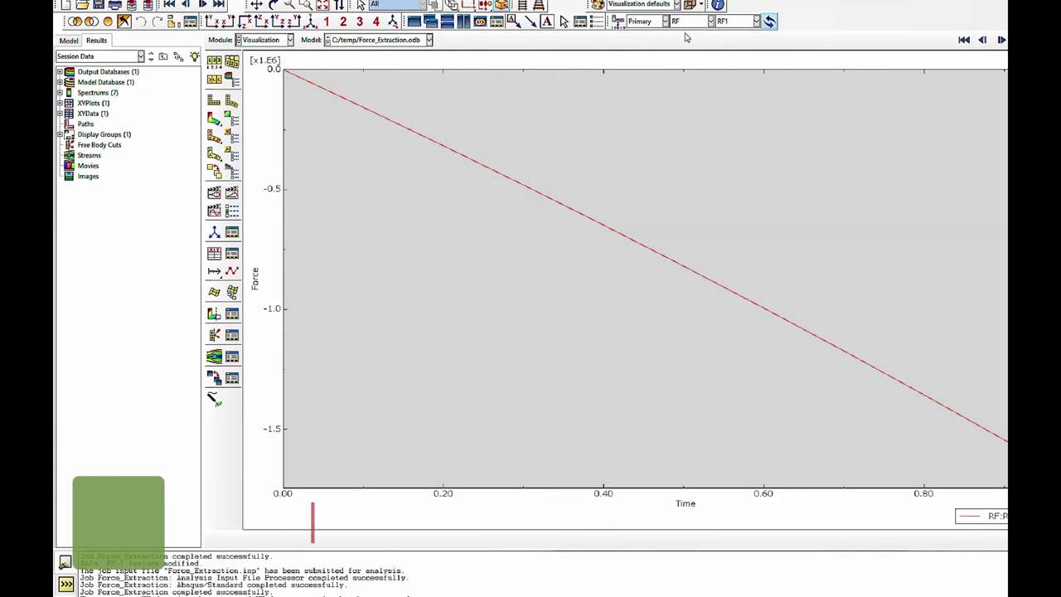
click(718, 5)
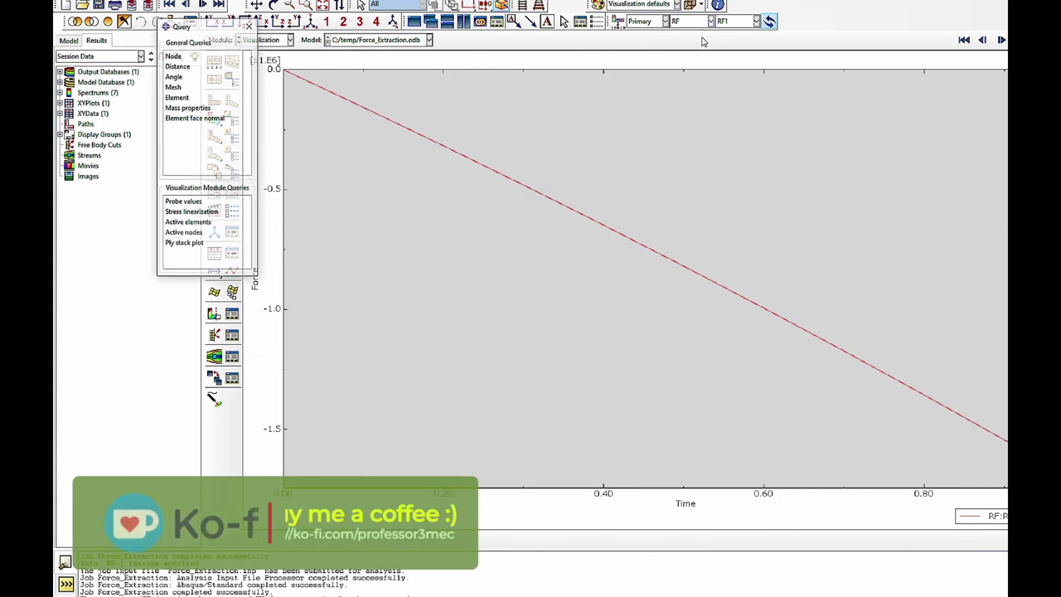
click(183, 201)
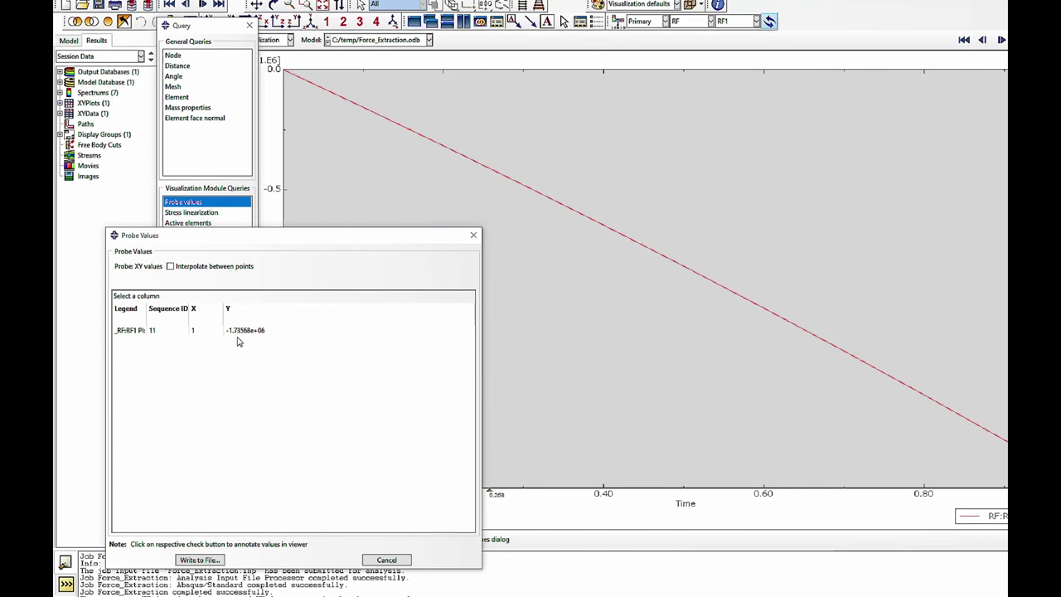
Step: Switch to Calculator showing 433920 × 4 = 1,735,680 to compare
key(alt+Tab)
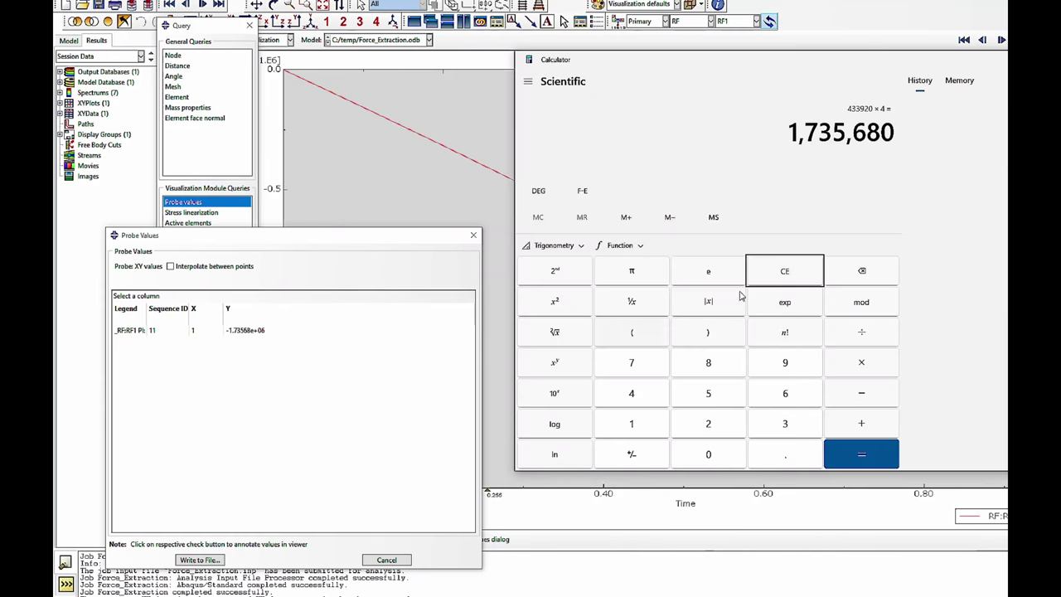